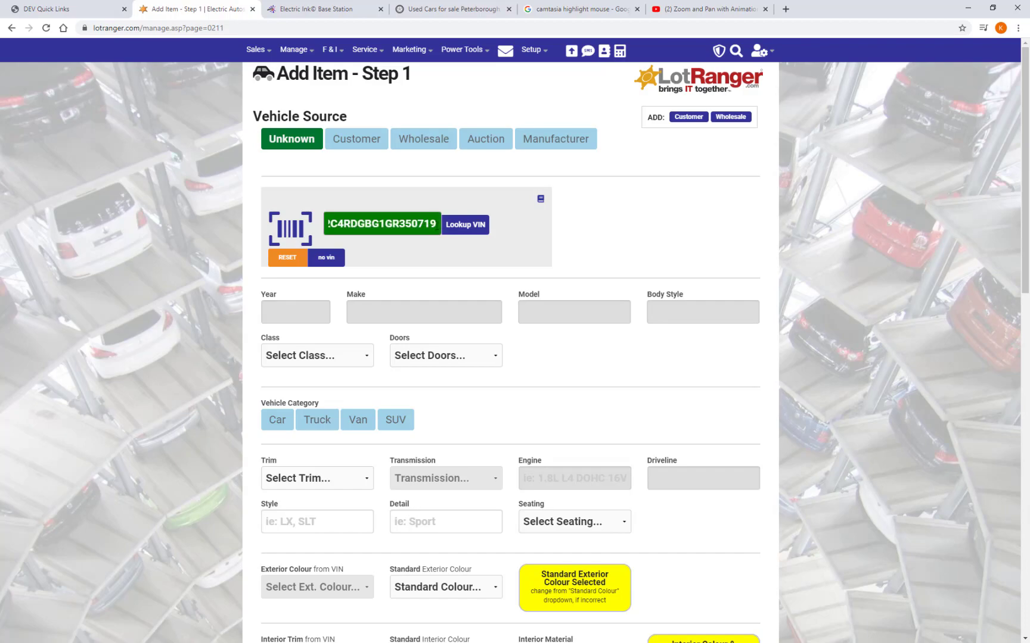
Look up the vehicle from the entered VIN and choose SE Plus as its trim level
click(463, 225)
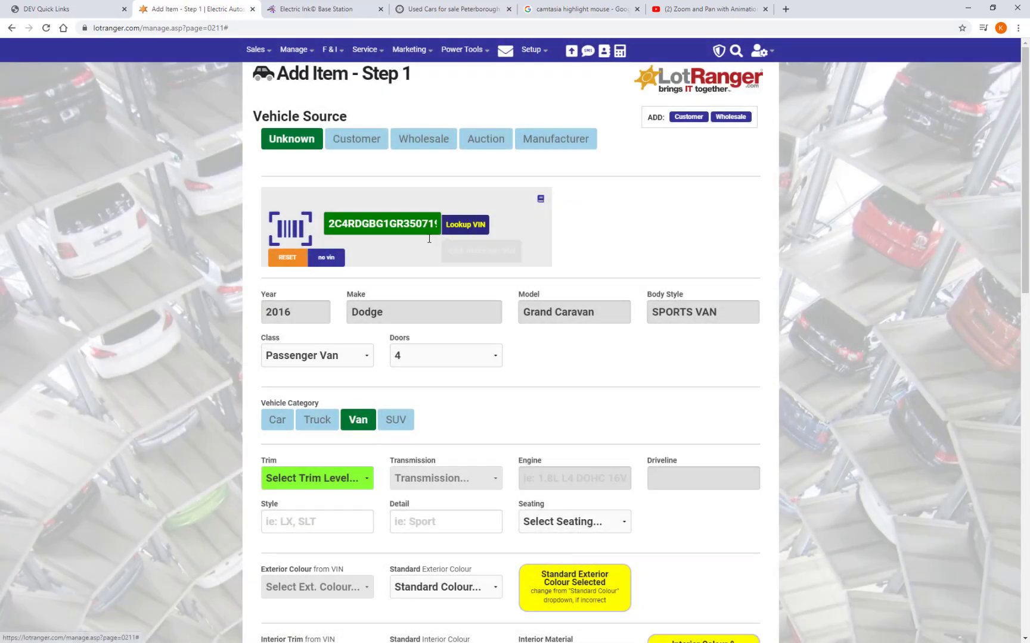
scroll(211, 265, down, 3)
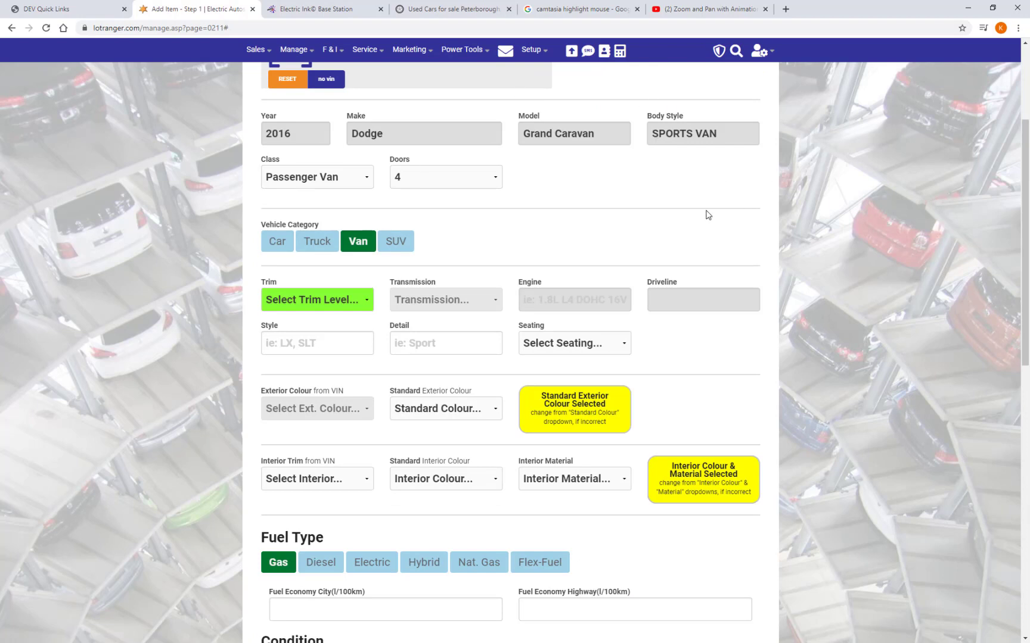
scroll(637, 210, down, 3)
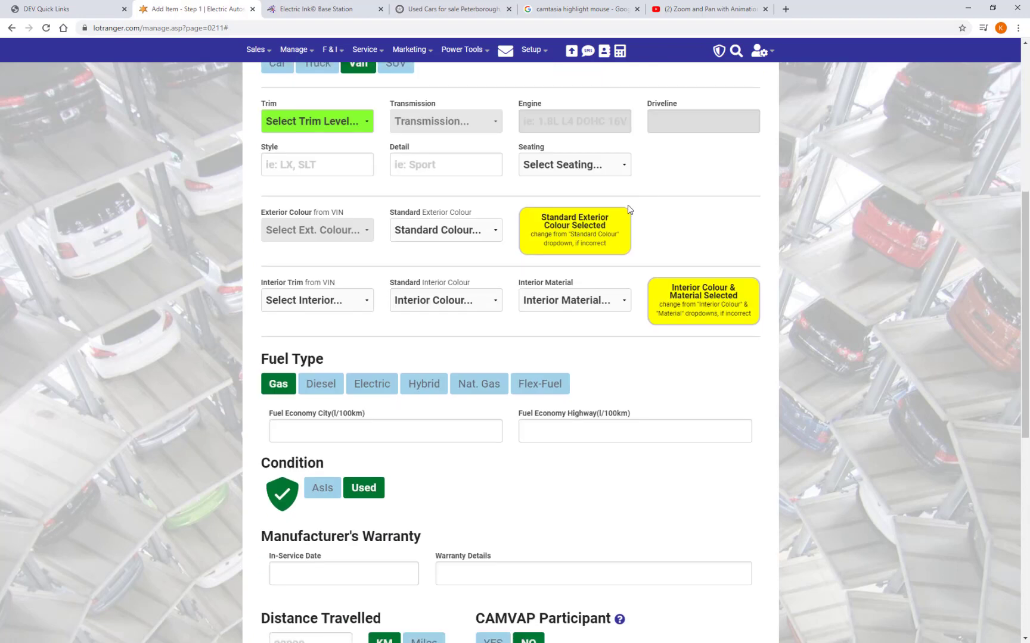
click(359, 123)
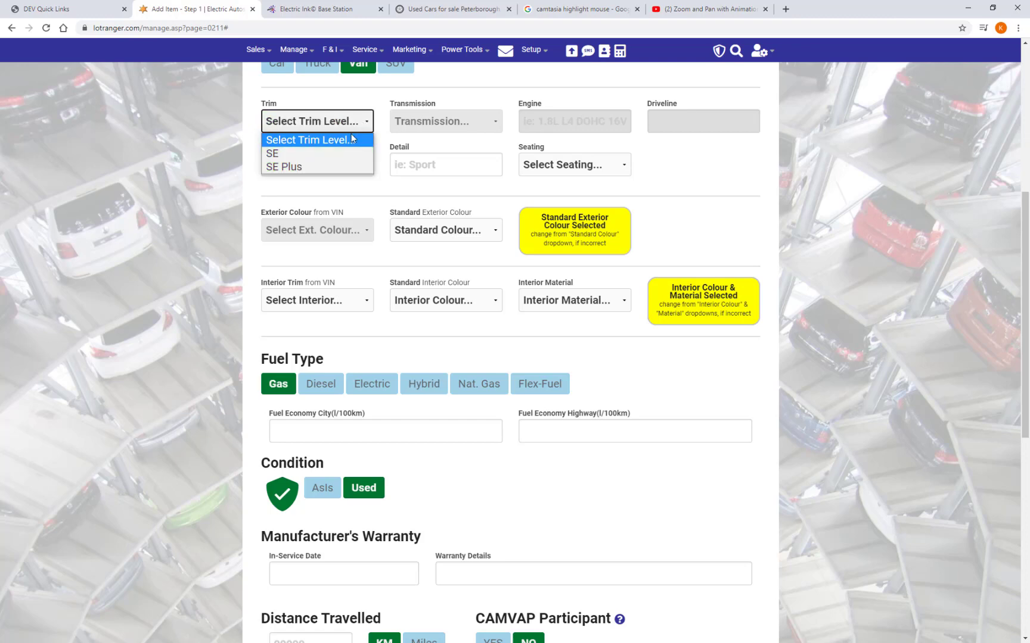
click(341, 167)
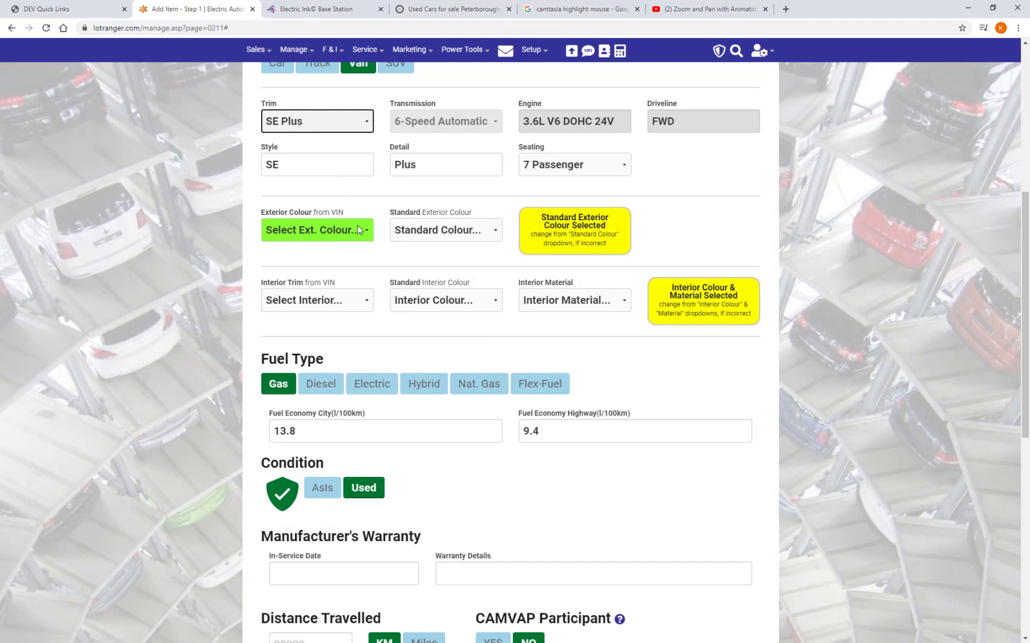
Set the exterior colour to Deep Cherry Red Crystal Pearl Coat and the interior trim to Black/Light Graystone, cloth
click(358, 230)
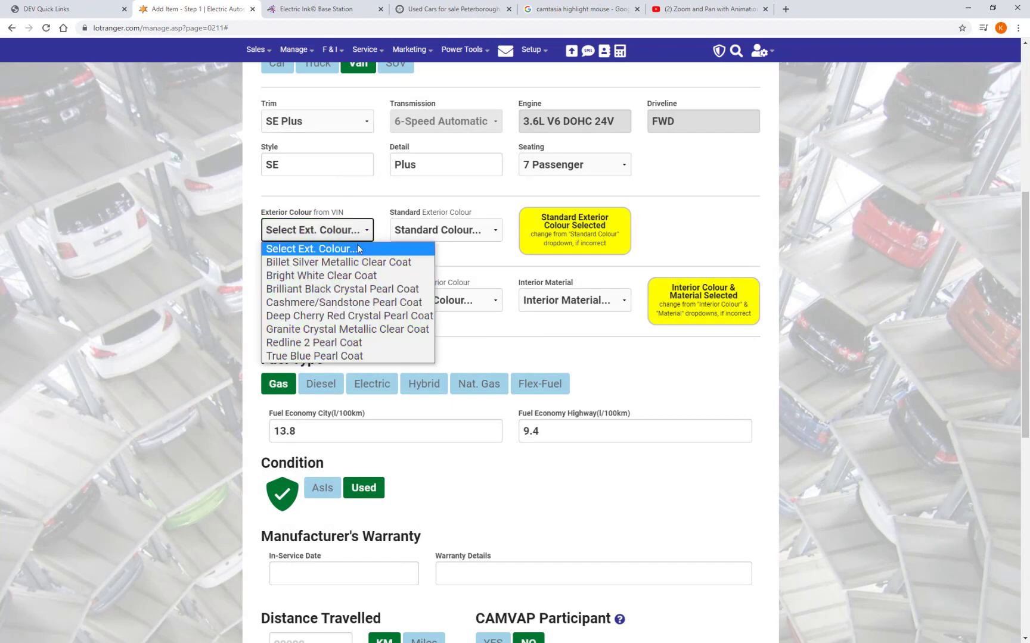
click(369, 315)
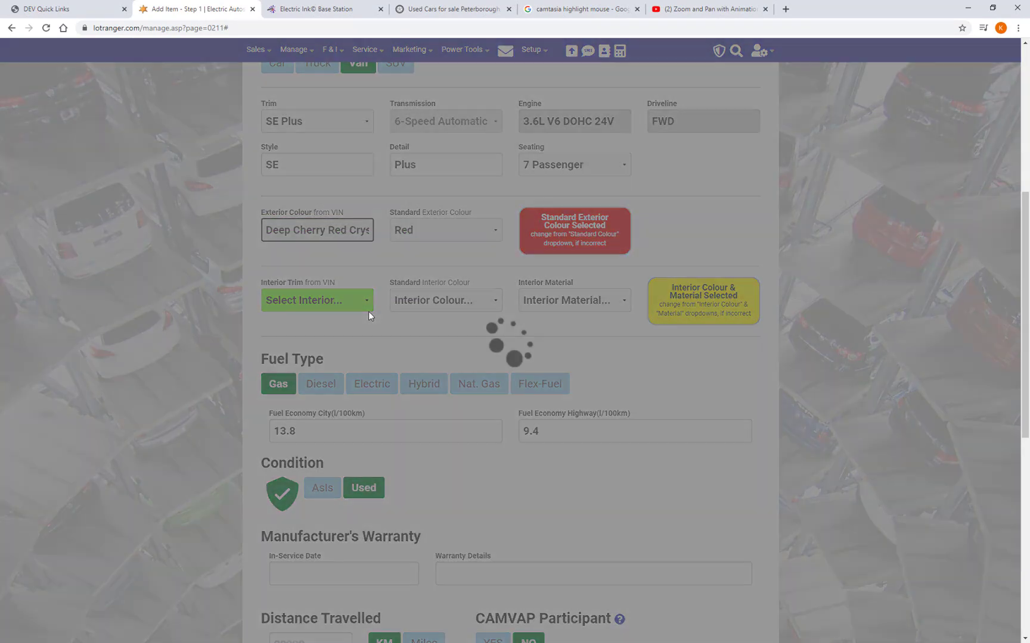
click(353, 301)
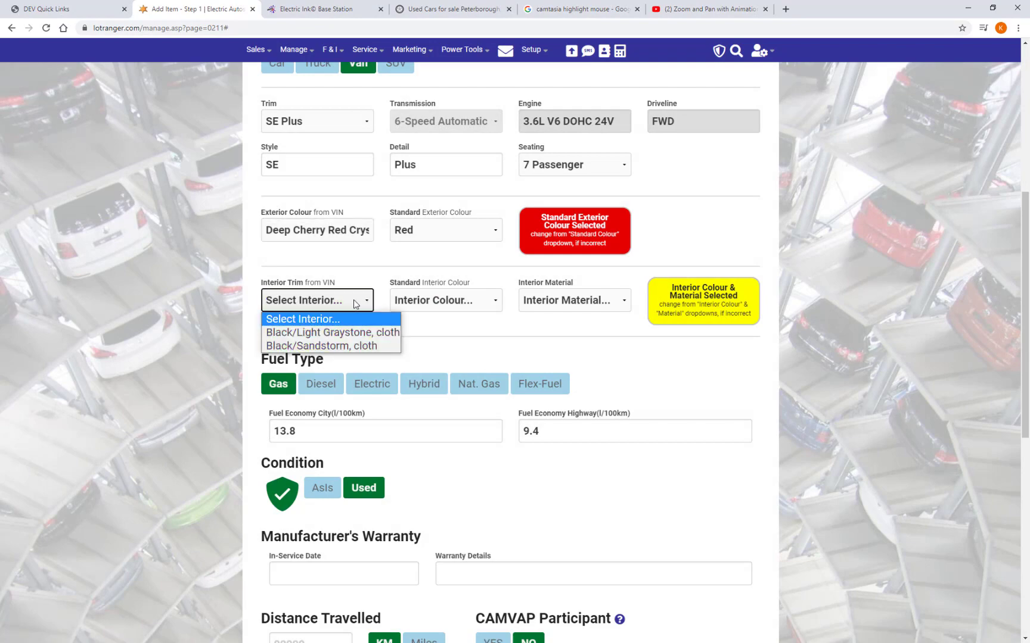
click(360, 332)
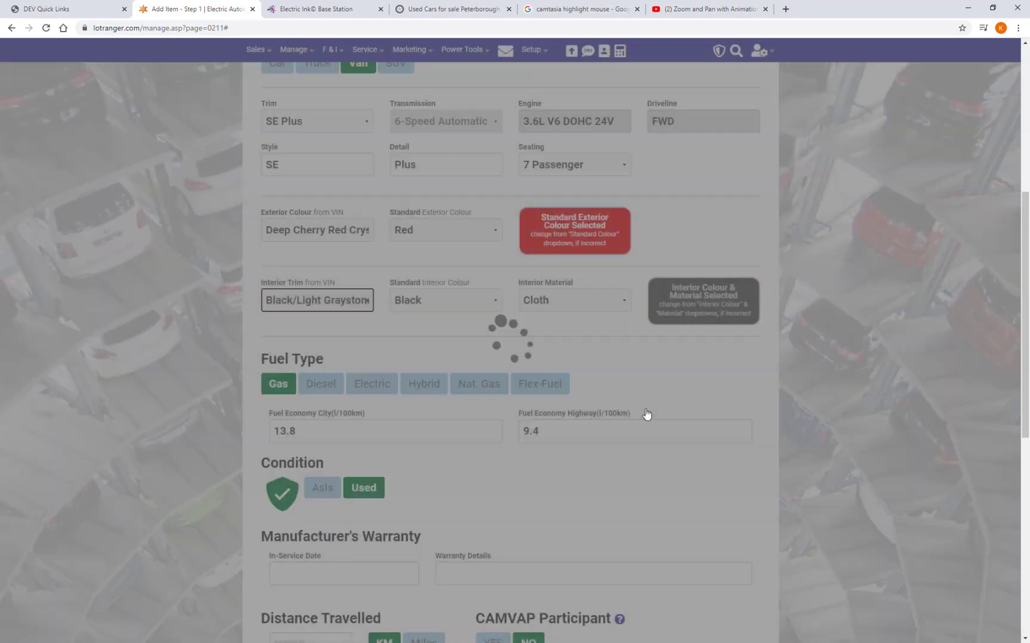
Enter 89000 km as the distance travelled and AW12345 as the stock number
scroll(648, 416, down, 3)
scroll(647, 415, down, 3)
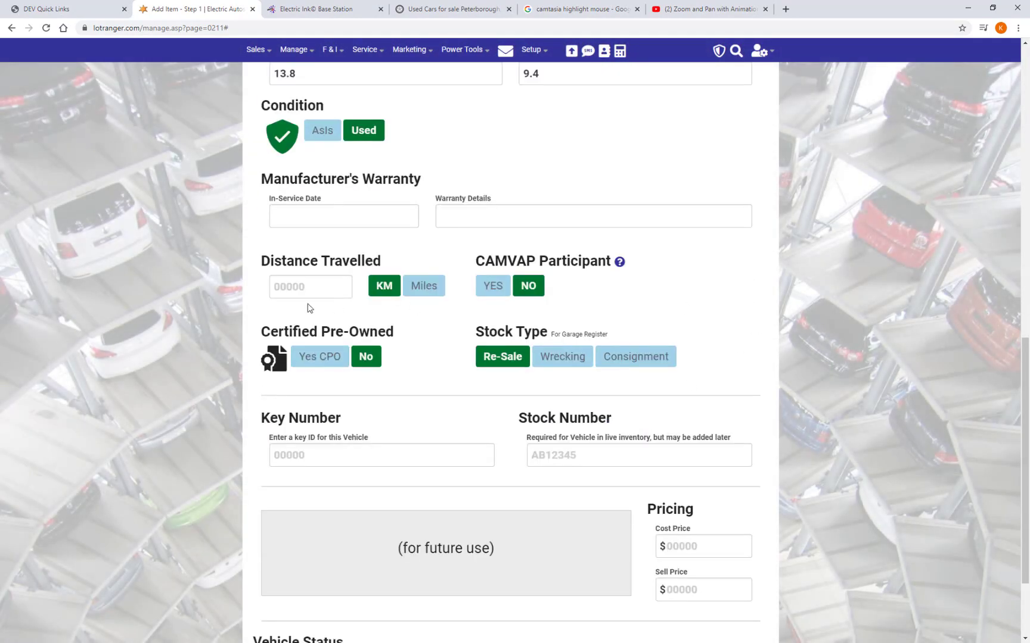
click(293, 279)
text(89000)
click(559, 461)
text(AW)
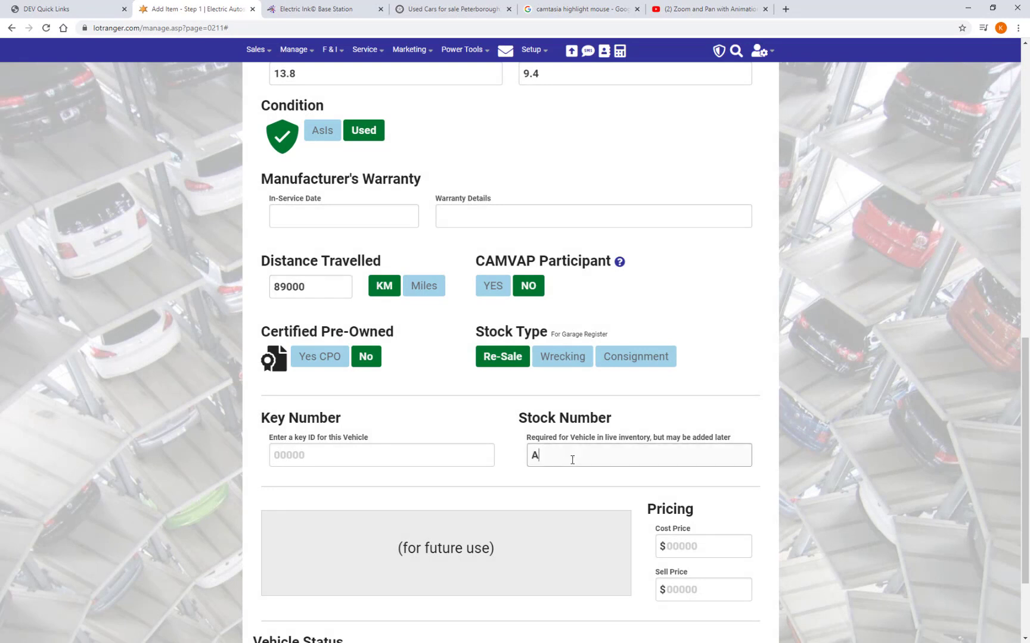
text(12345)
Set the sell price to $24950 and continue to the vehicle's options and equipment
click(729, 544)
scroll(549, 318, down, 2)
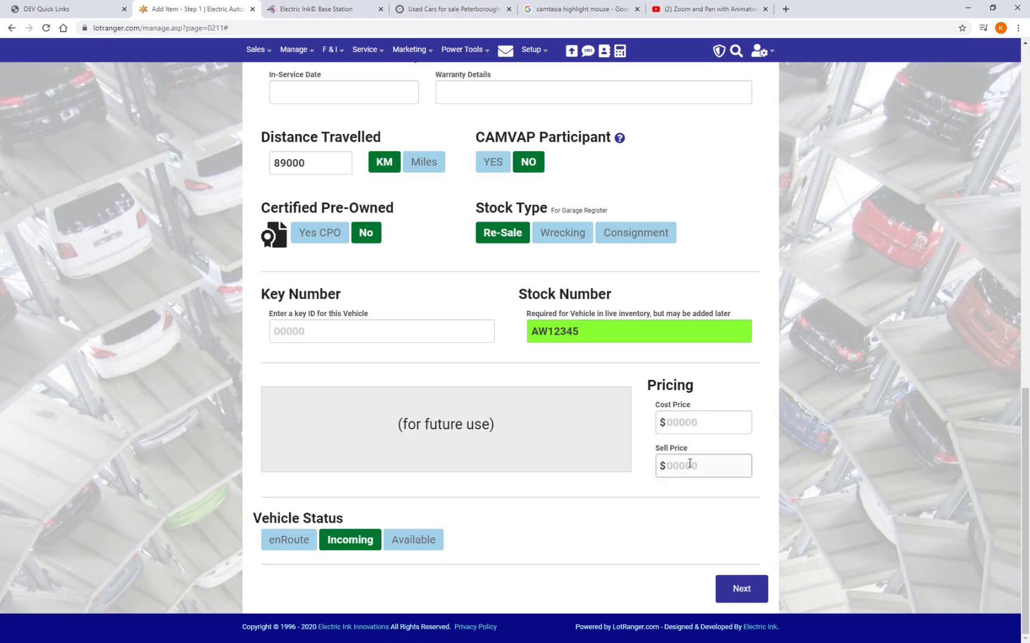
text(24950)
click(742, 589)
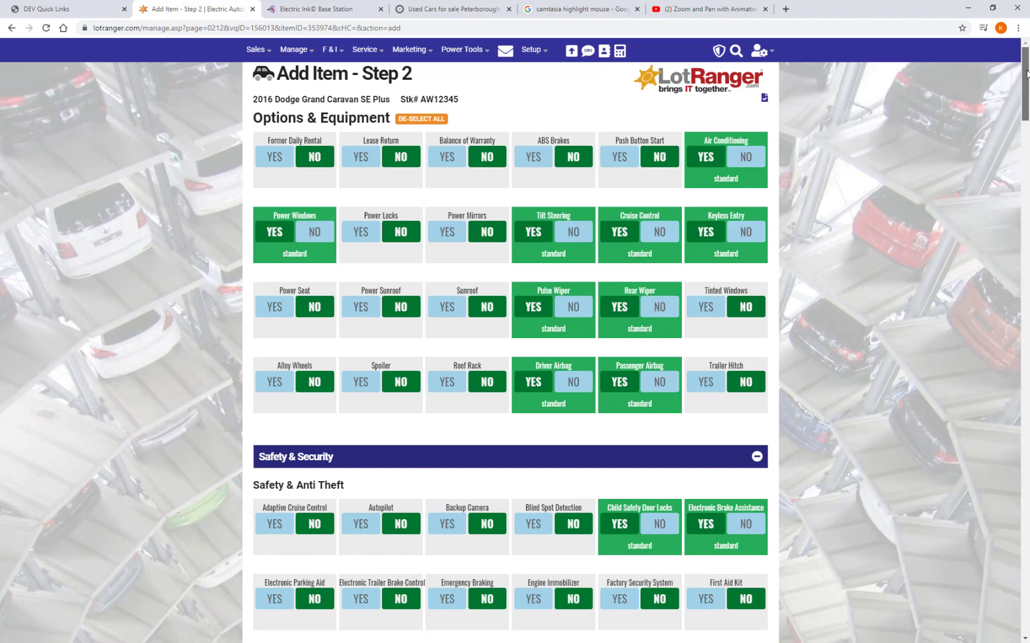
Mark the optional Voice Recognition feature as included and finish the options and equipment step
drag(1026, 73, 1026, 227)
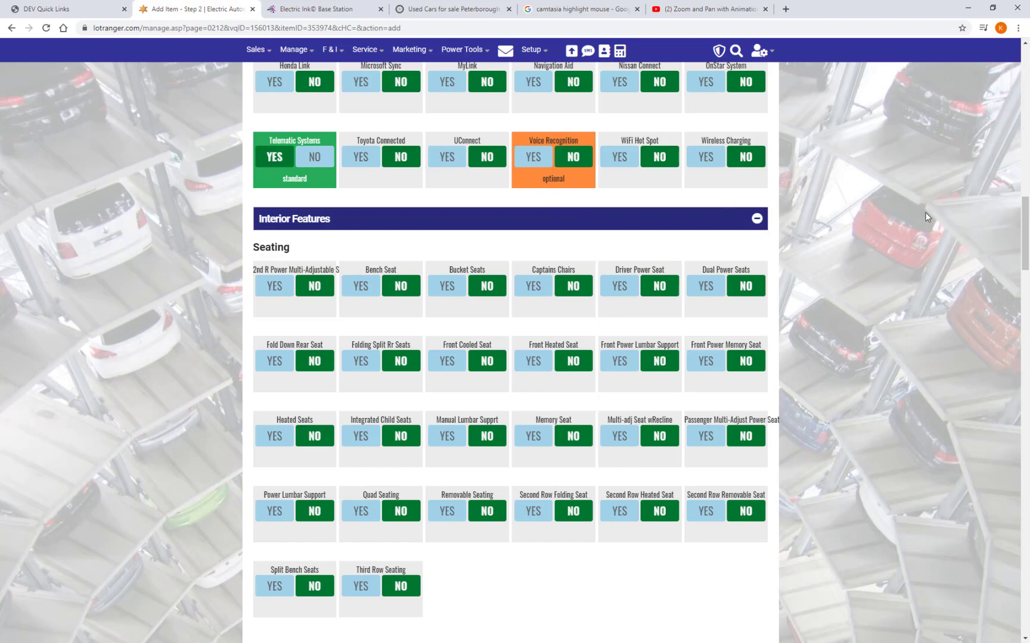
click(536, 157)
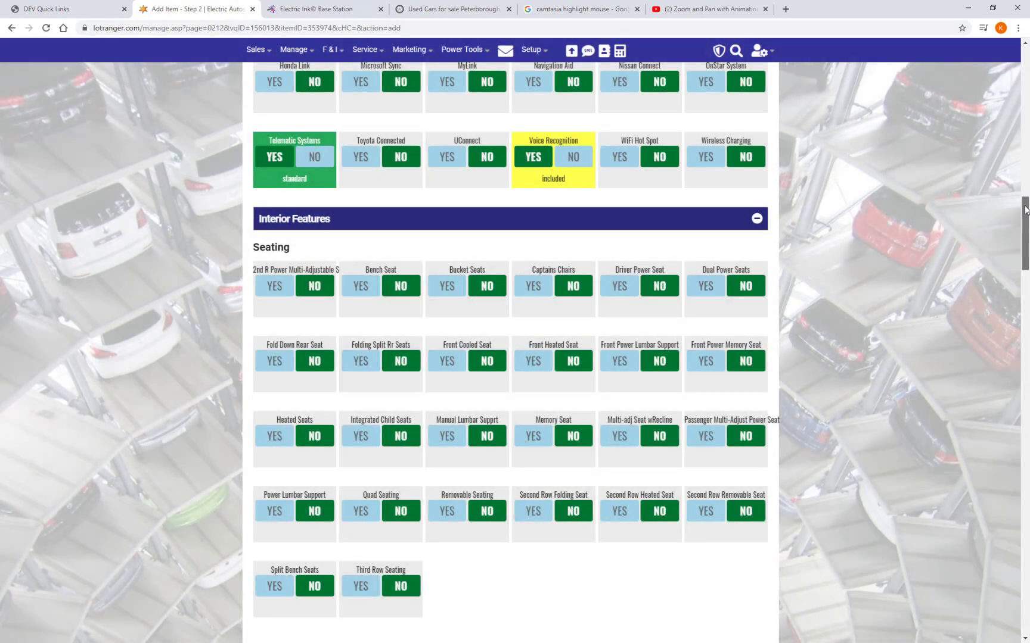
drag(1020, 217, 962, 608)
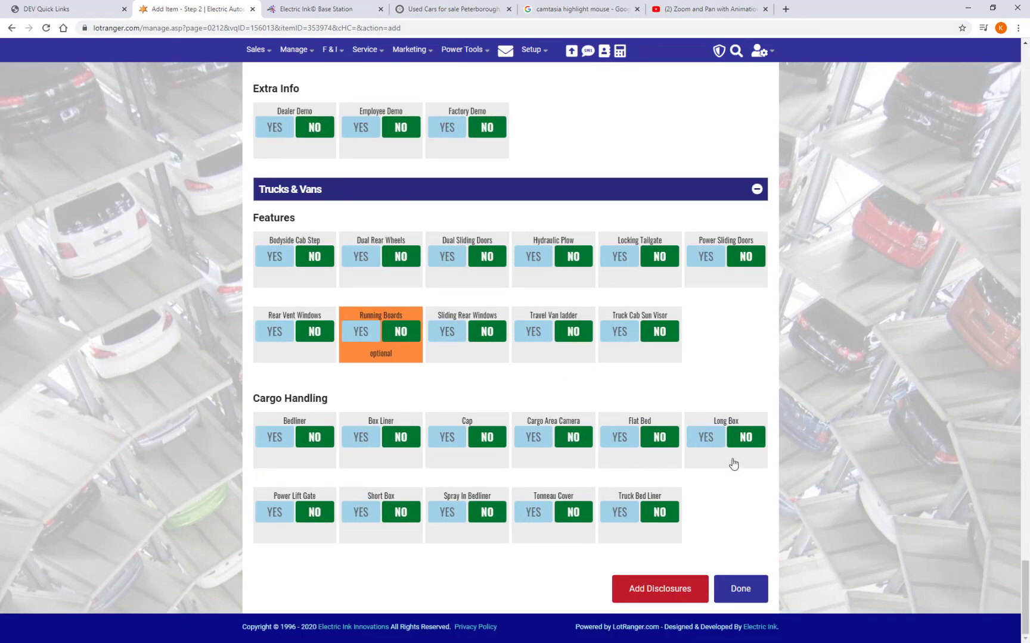
click(748, 588)
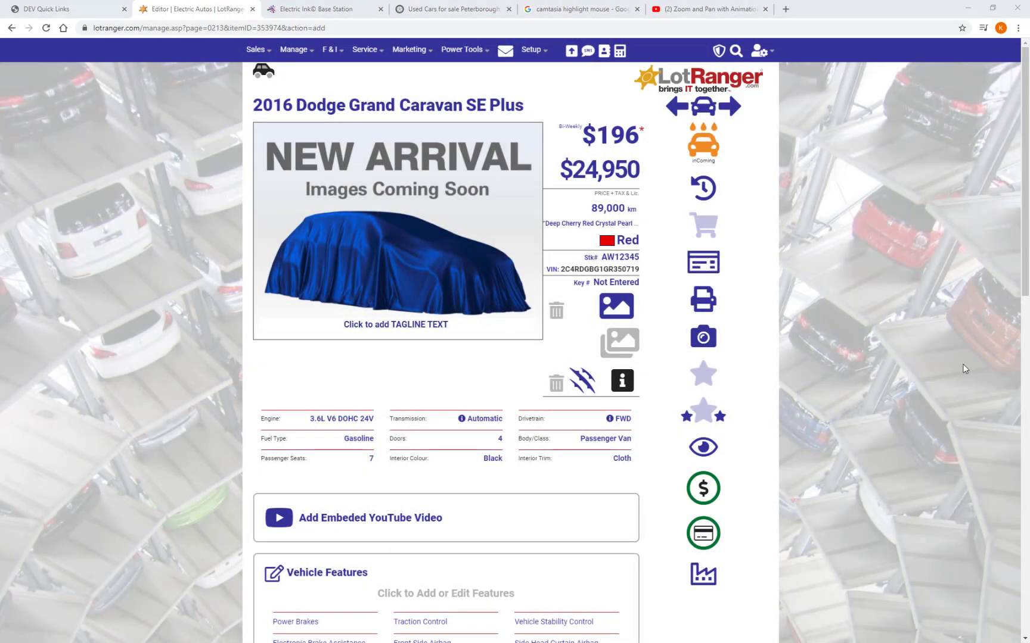
Upload 2016 Dodge Caravan - Red.jpg as the vehicle's main photo
click(619, 307)
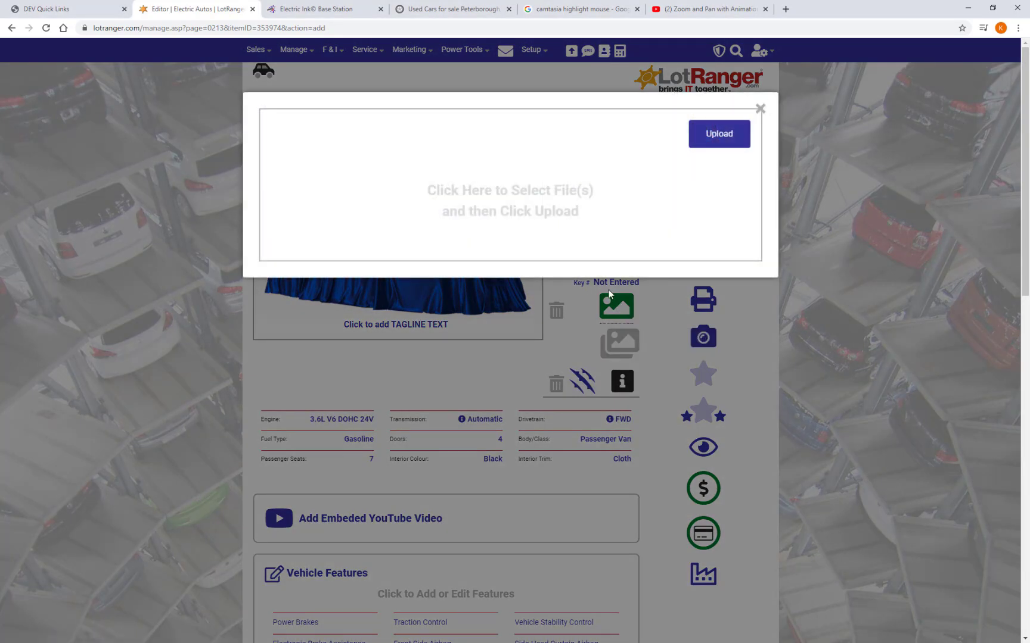
click(518, 216)
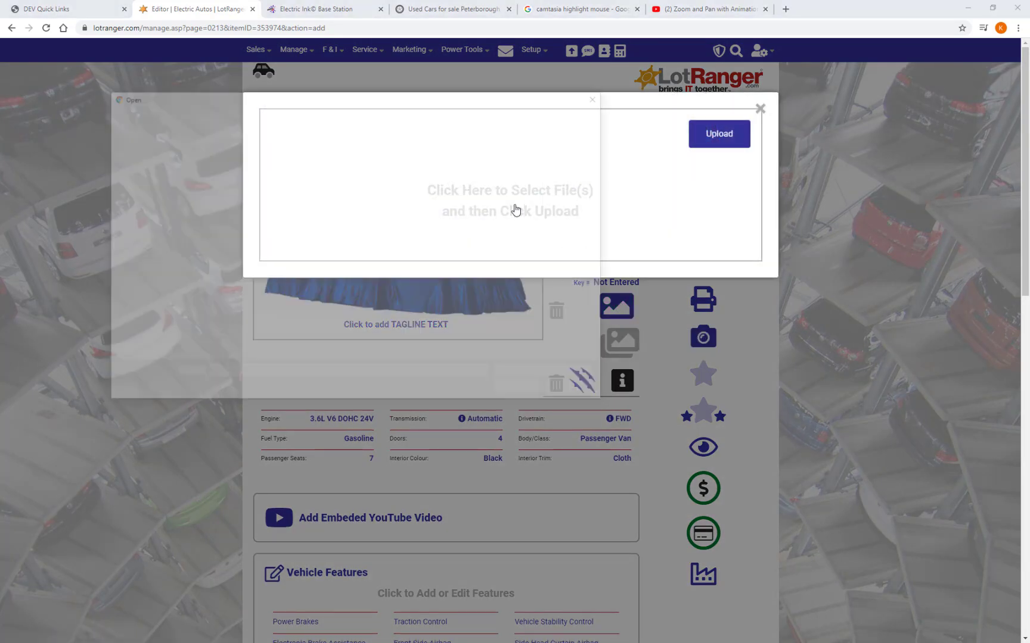
click(278, 177)
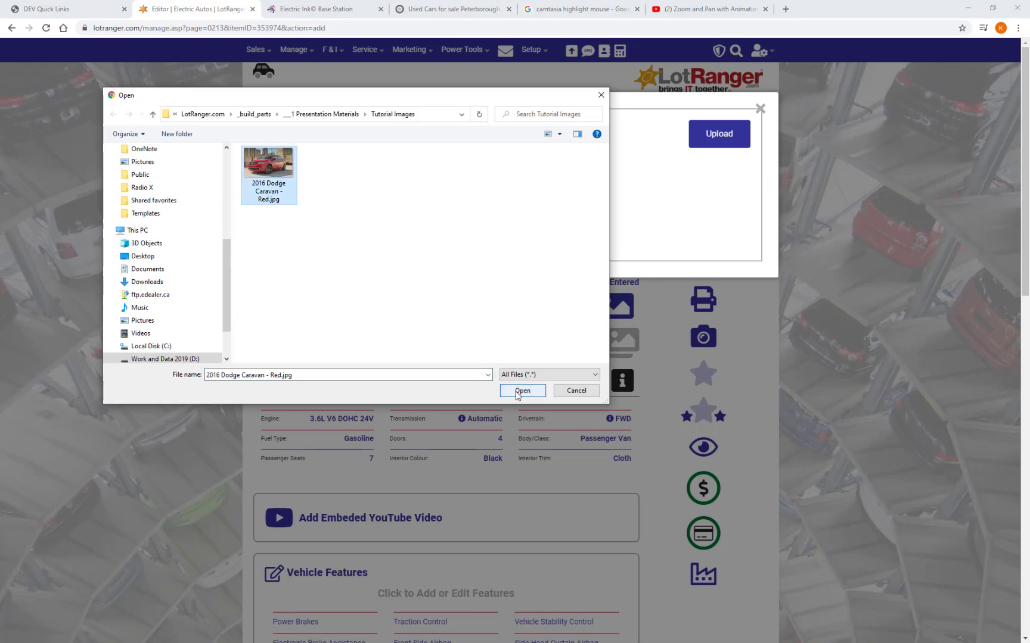
click(522, 391)
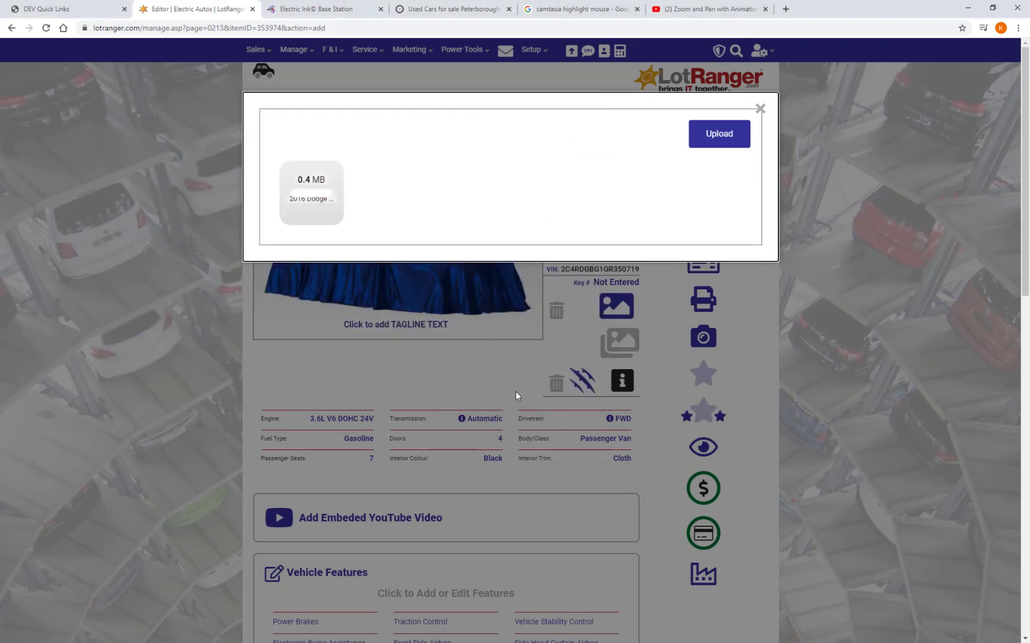
click(719, 136)
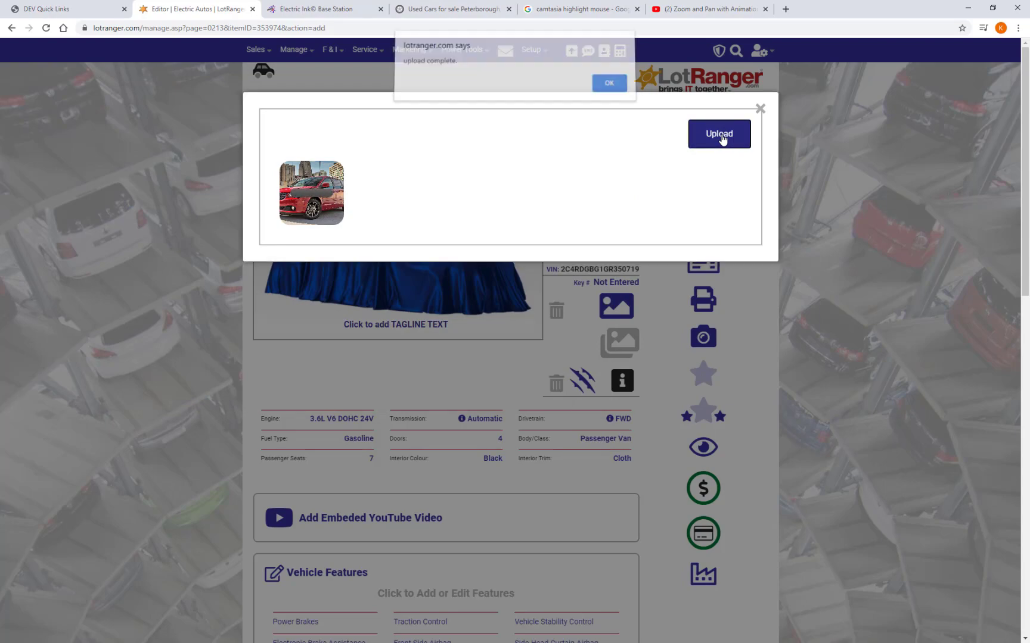
click(610, 88)
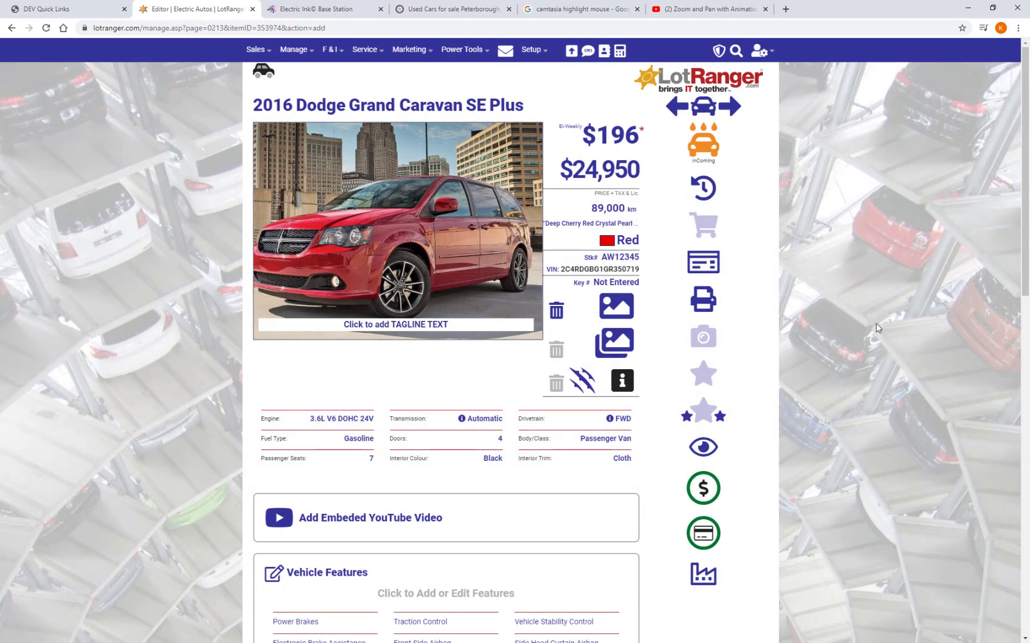
Upload IMG_1543.JPG through IMG_1559.JPG from the _sample item photos folder as the vehicle's additional photos
click(614, 342)
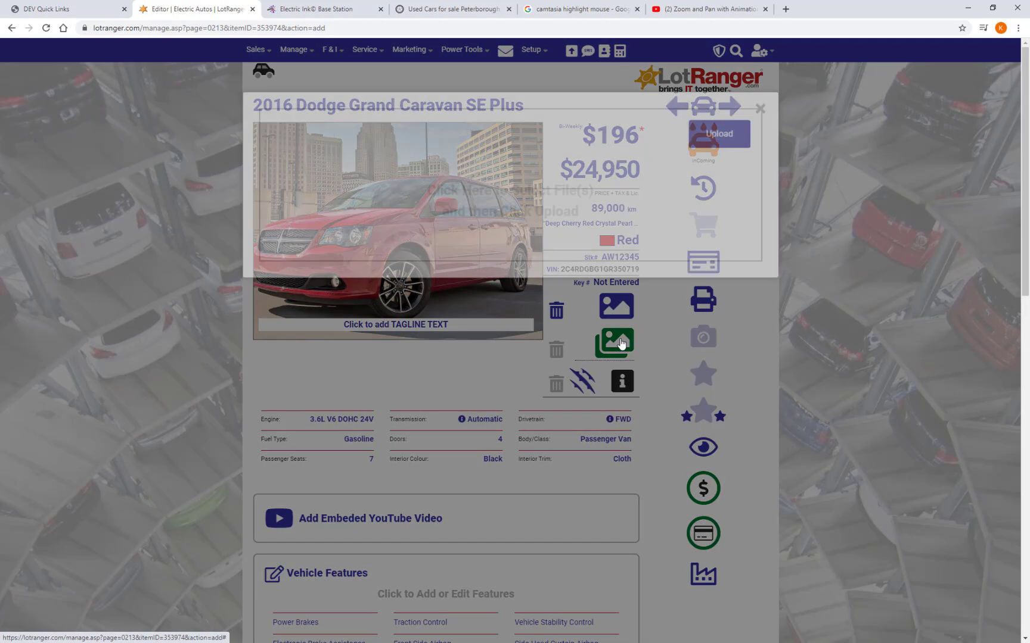
click(517, 206)
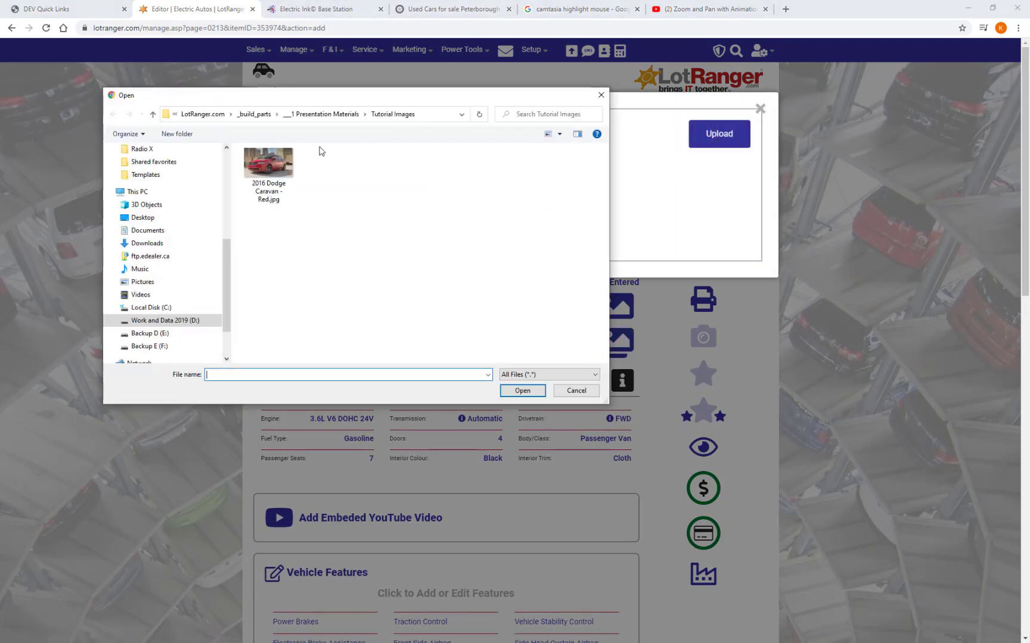
click(326, 115)
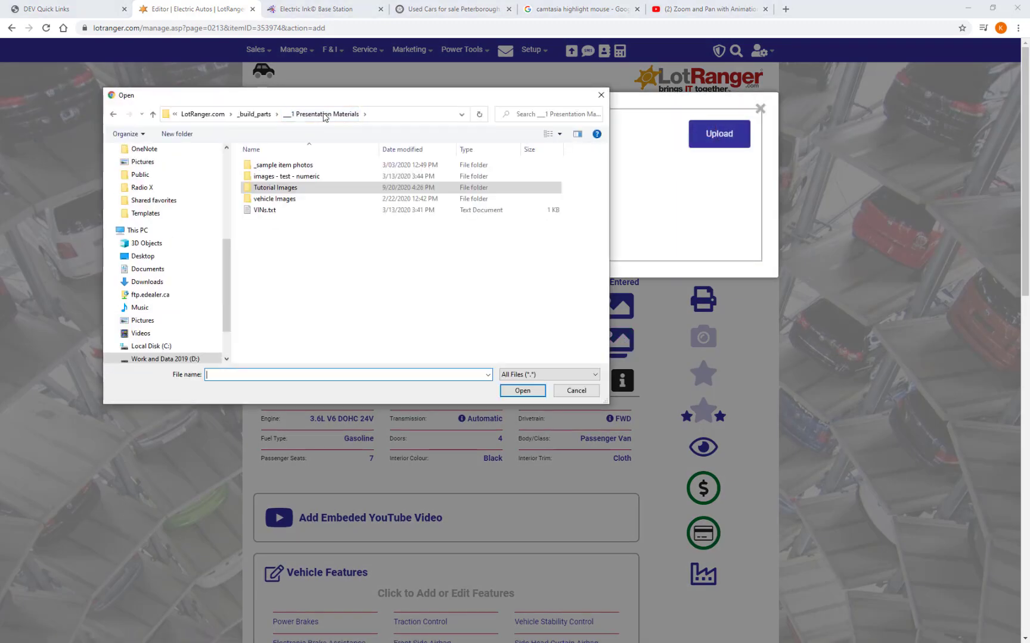
double_click(292, 168)
click(439, 185)
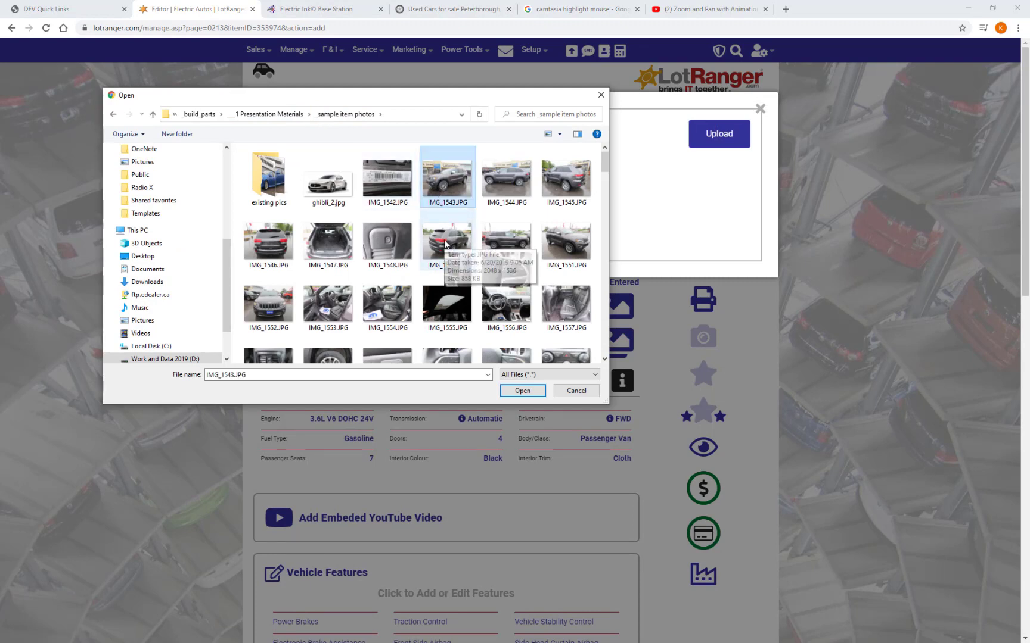
scroll(447, 244, down, 3)
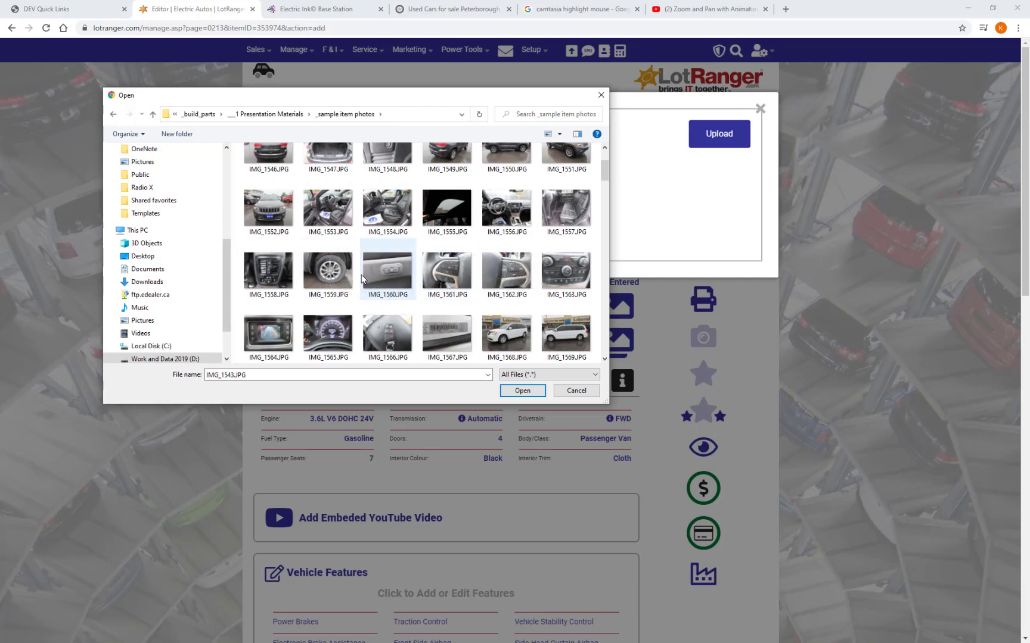
shift+click(328, 275)
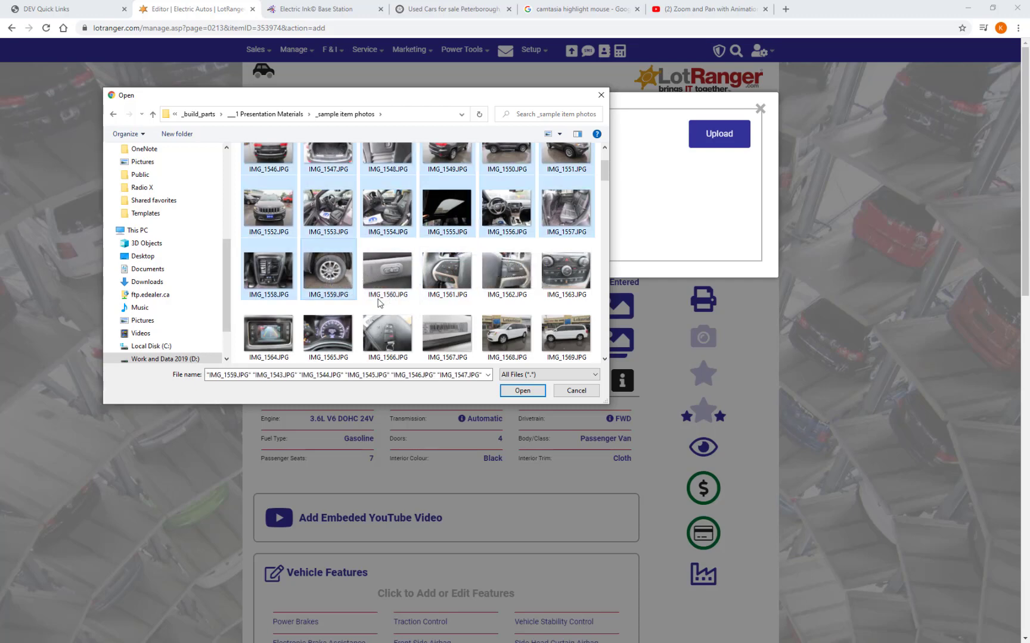
click(530, 393)
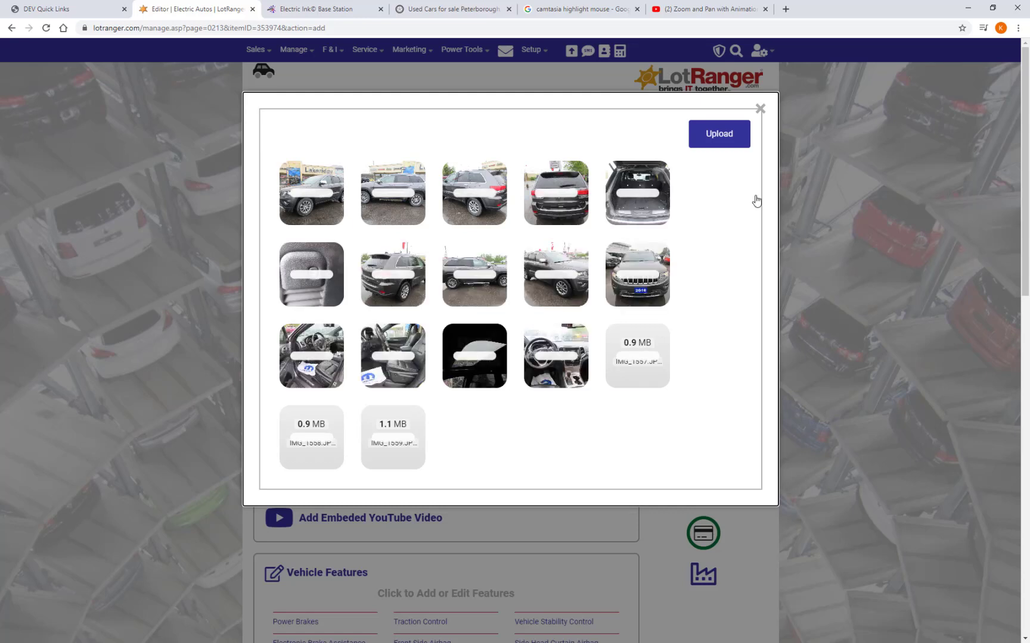
click(719, 134)
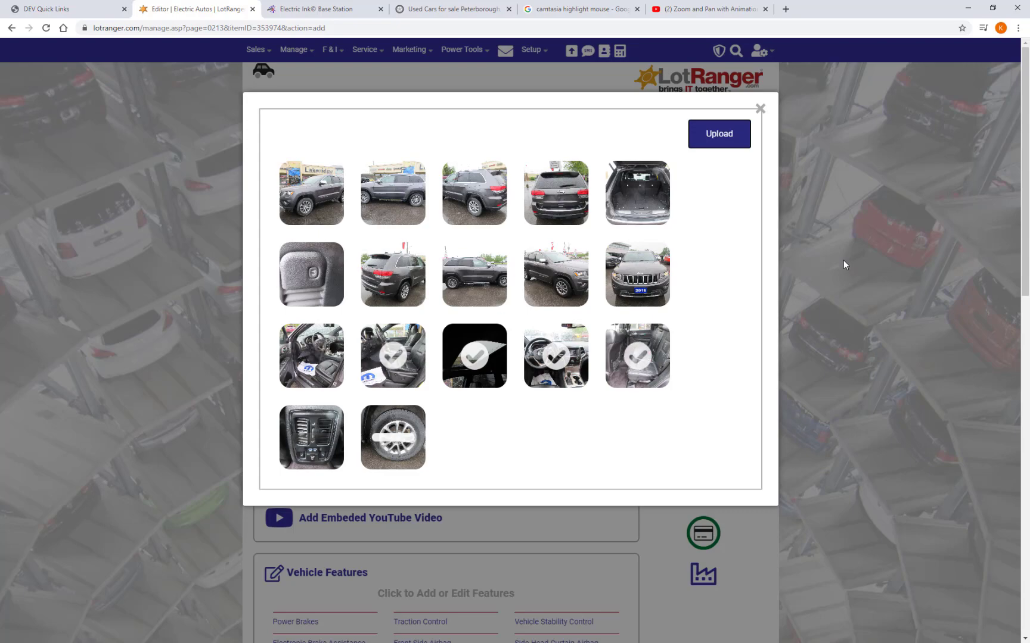
click(606, 87)
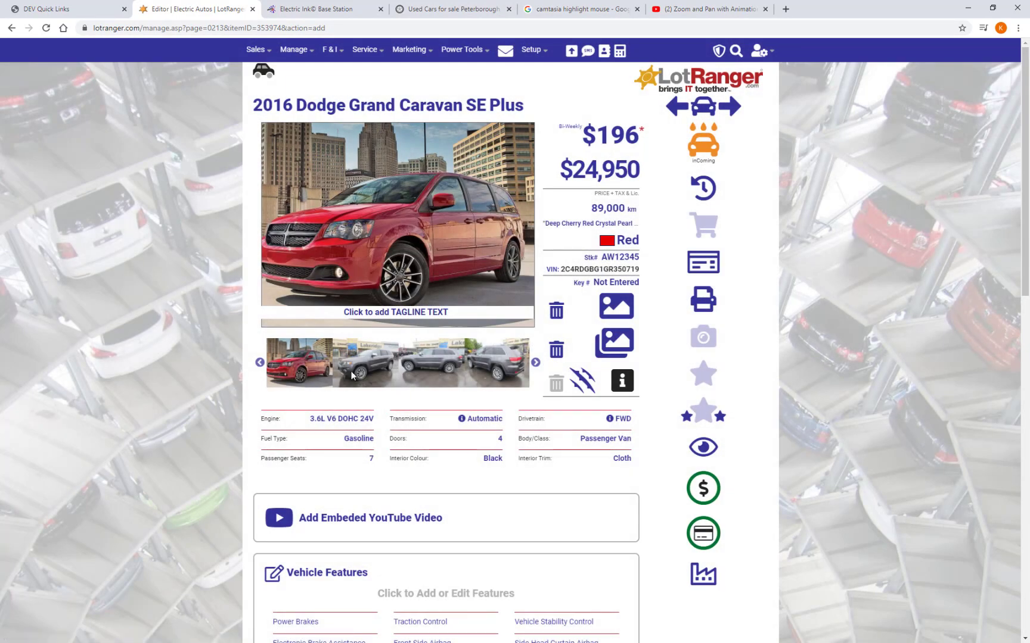
Browse through the vehicle's uploaded photos in the thumbnail gallery
click(536, 363)
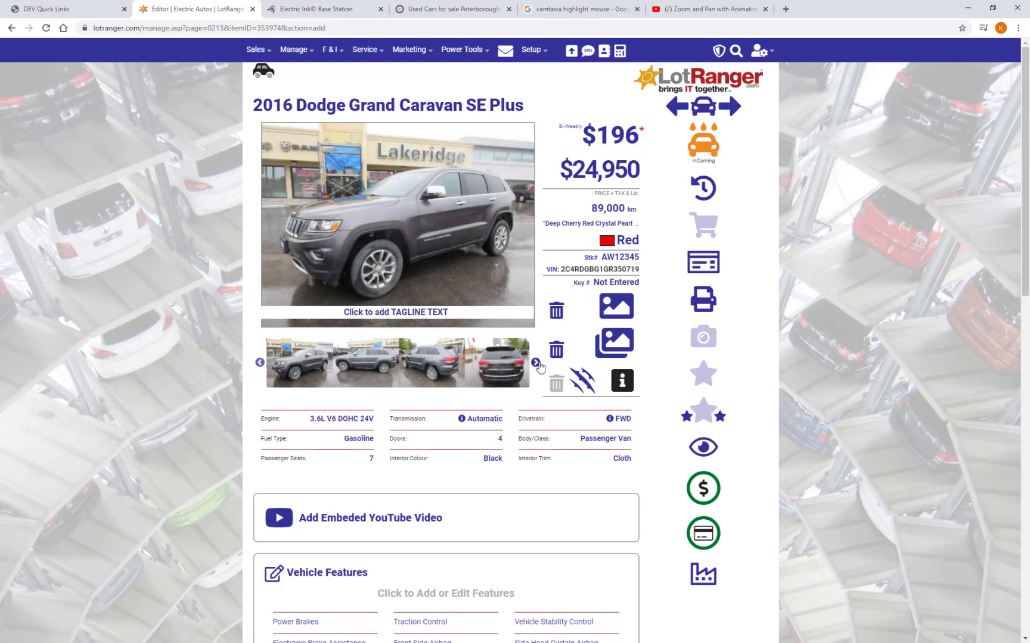
click(537, 363)
click(537, 364)
click(537, 364)
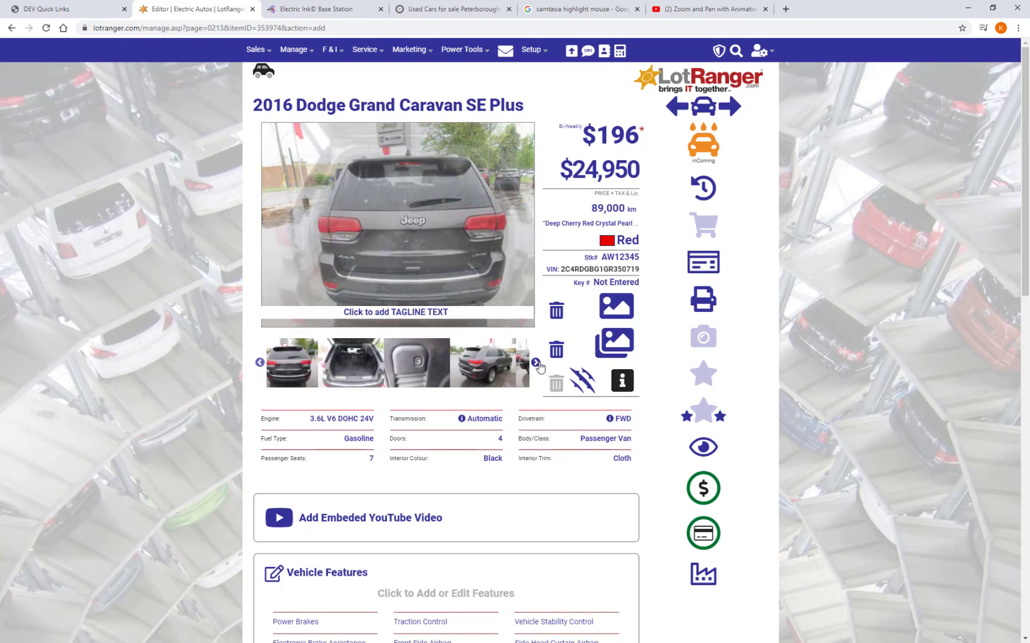
click(536, 363)
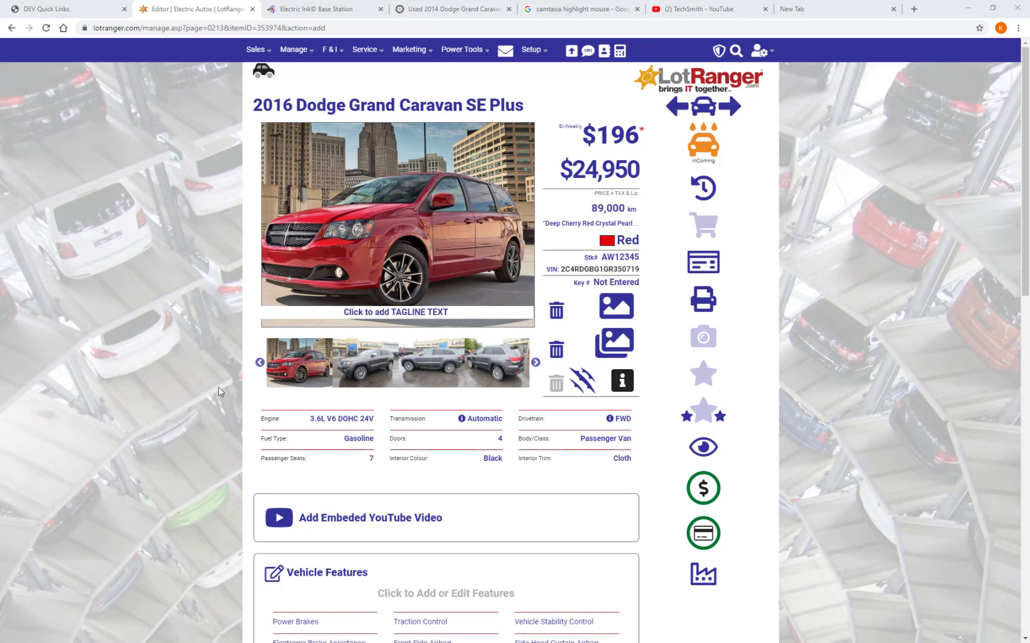
Set the vehicle's tagline to "One Owner - must be seen - Great Family Vehicle" and save it
click(404, 308)
drag(482, 156, 333, 159)
text(One Owner)
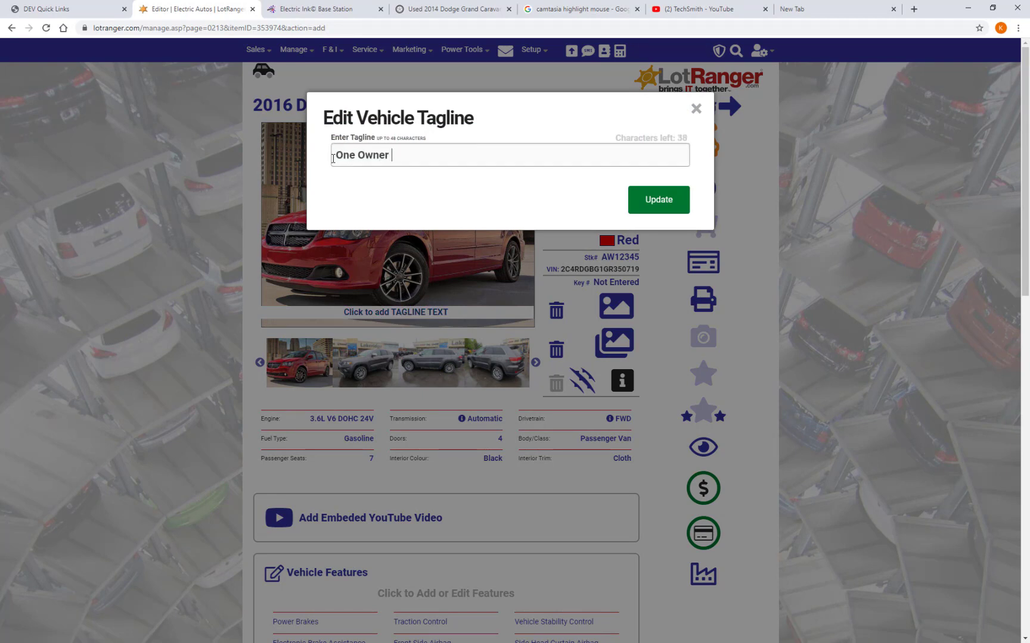
text( - must be seen)
text(- Great )
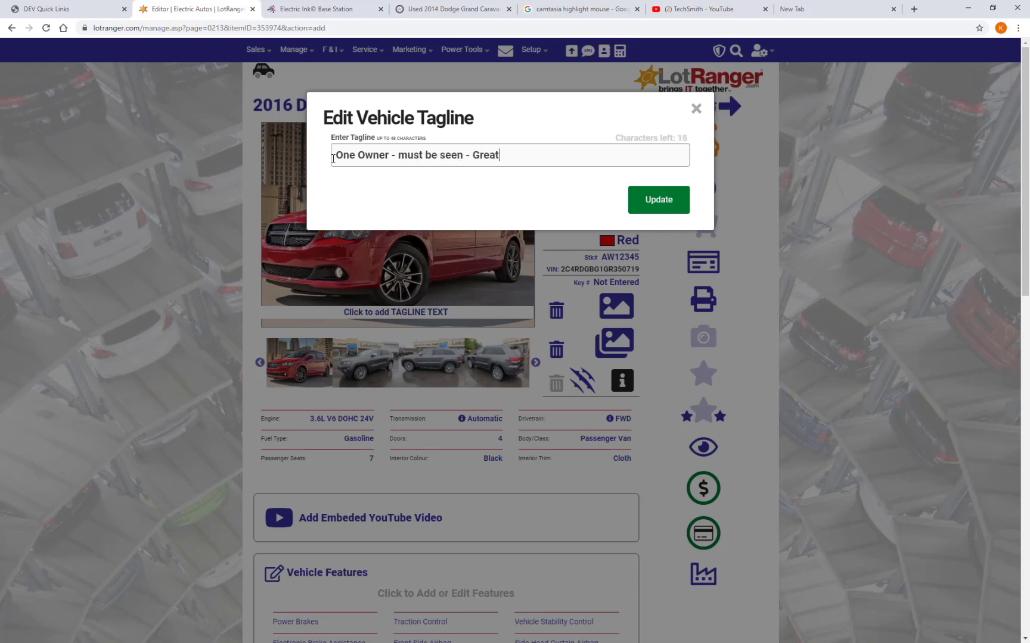
text(Family Vehicle)
click(659, 200)
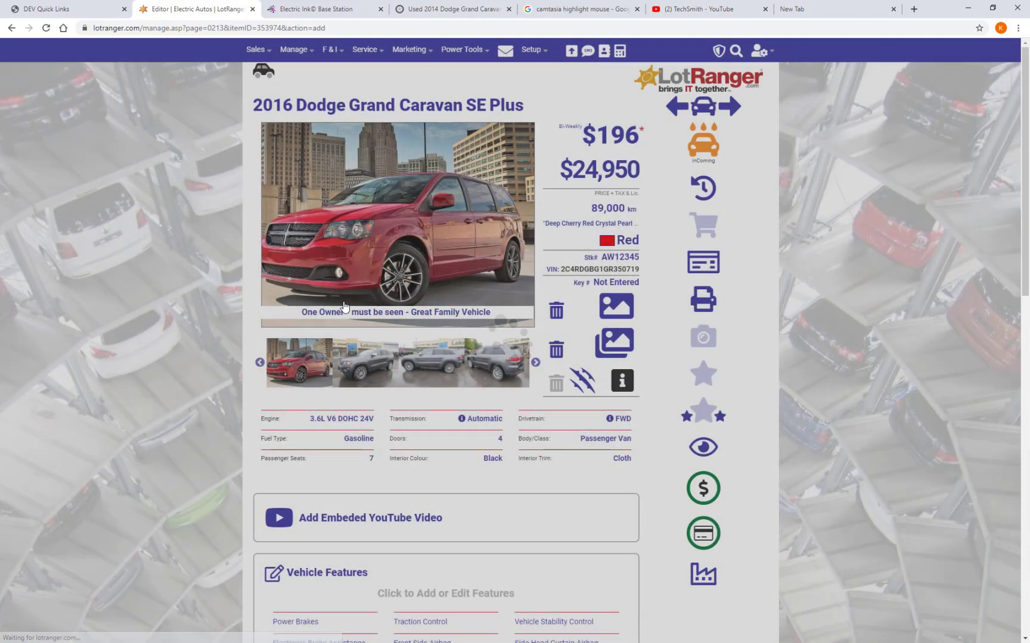
Enter a vehicle description promoting the Grand Caravan as family-friendly, with plenty of passenger space and practical utility, and worth a long look for the family budget
scroll(507, 328, down, 9)
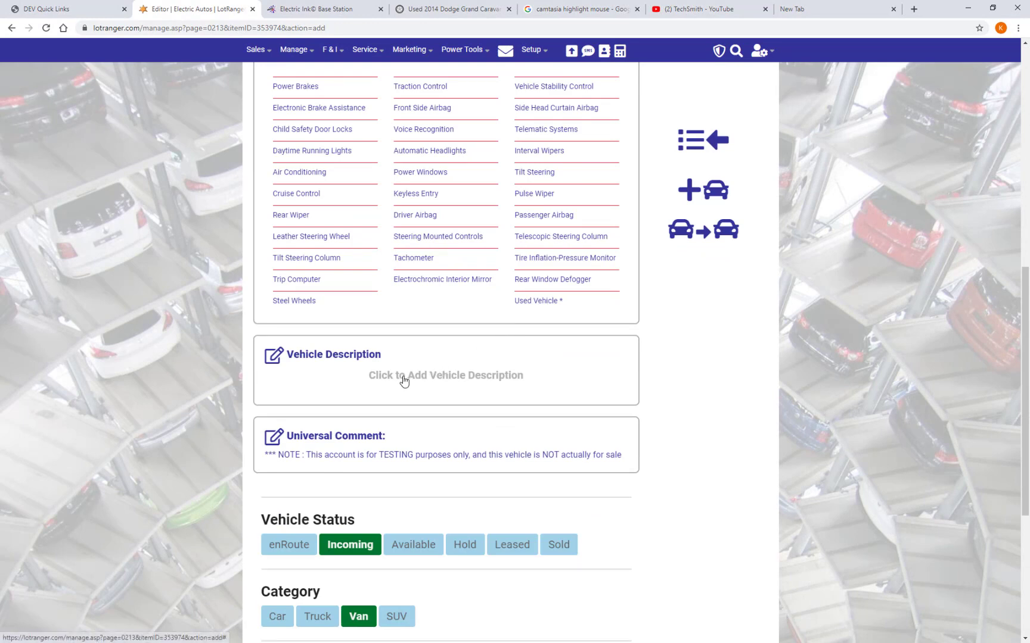
click(403, 381)
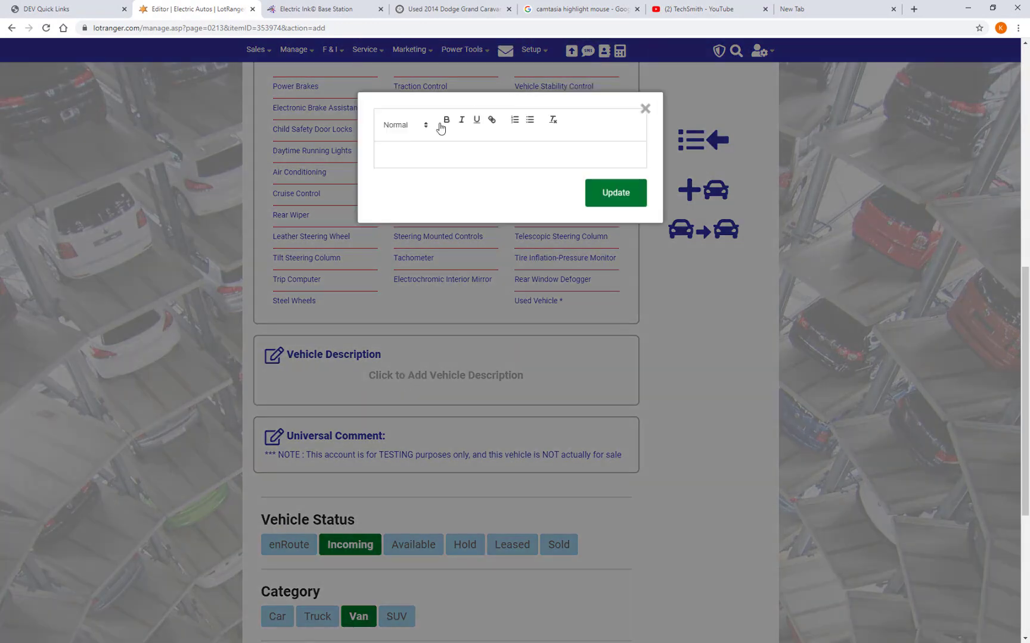
click(401, 155)
text(If you are looking for a family-friendly vehicle that offers plenty of passenger space and practical utility, then you should definitely consider this Grand Caravan. If the family budget is a major factor in the purchase decision, then the Dodge Grand Caravan is worth a long look.)
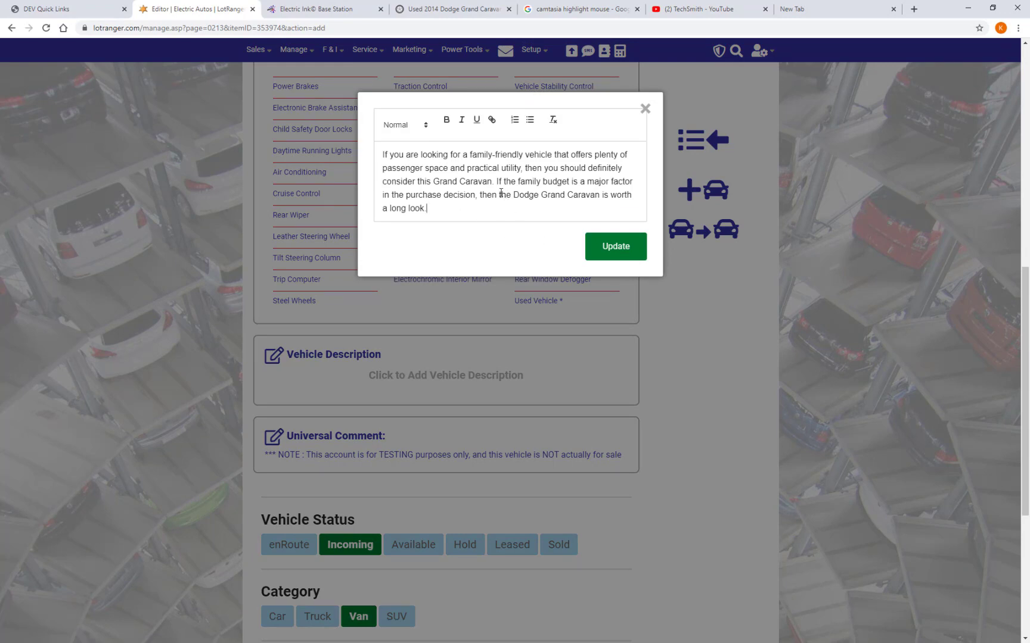
Make the first mention of "Grand Caravan" in the vehicle description bold and save the description
drag(433, 182, 492, 182)
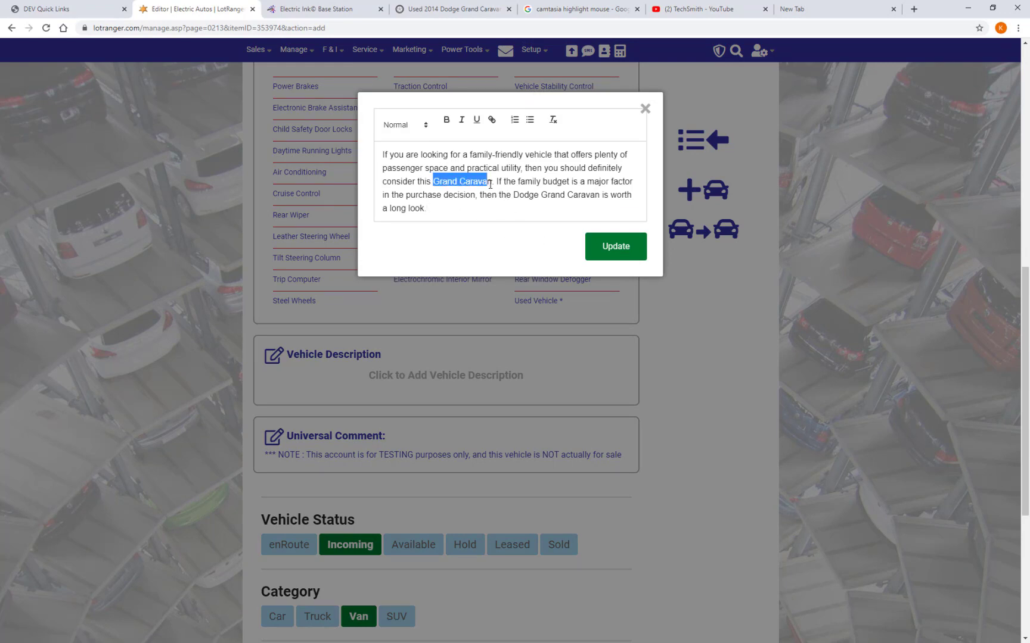
click(446, 120)
click(532, 203)
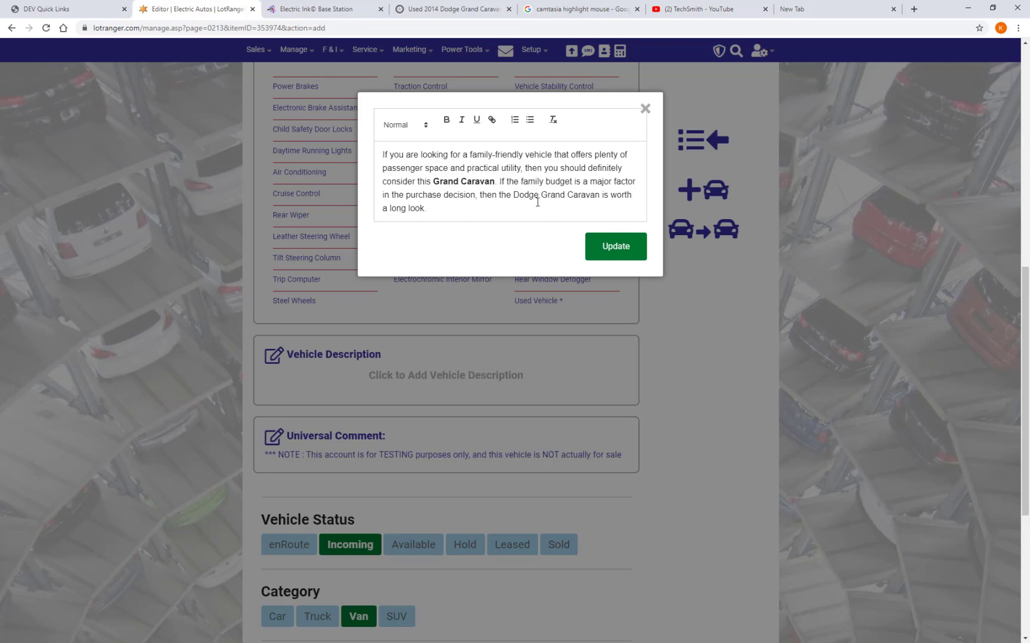
click(618, 247)
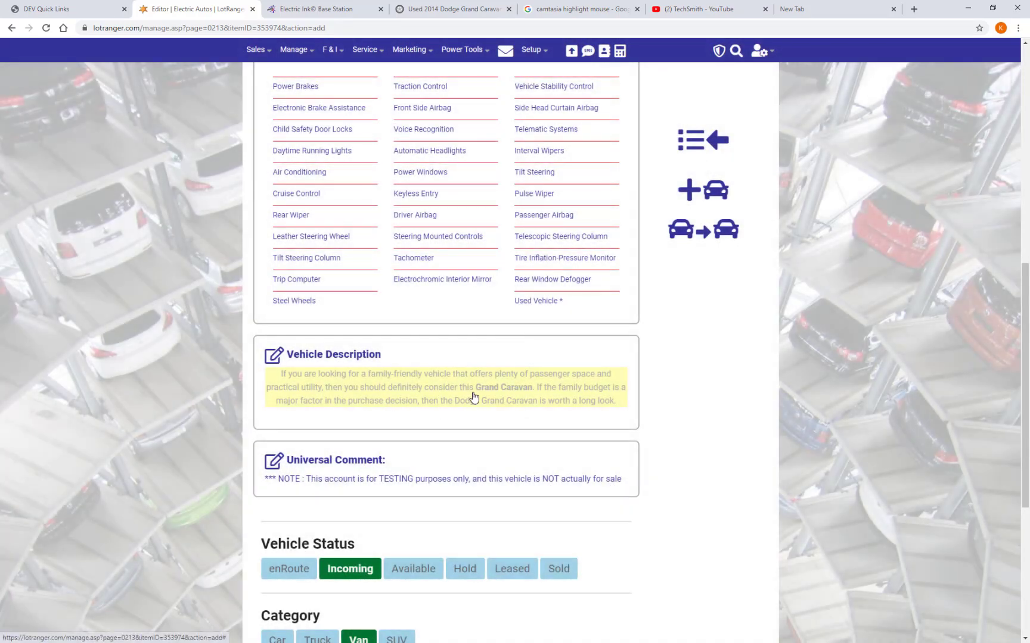
Replace the universal comment with "This week only free flat screen TV with every purchase." and save it
scroll(488, 397, down, 3)
scroll(487, 398, down, 3)
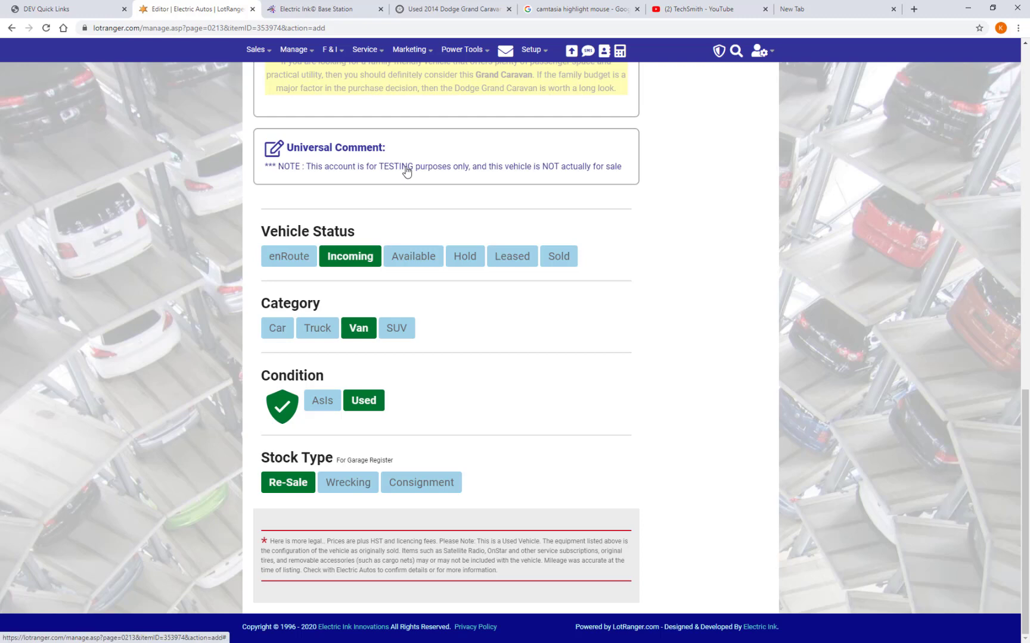
click(405, 171)
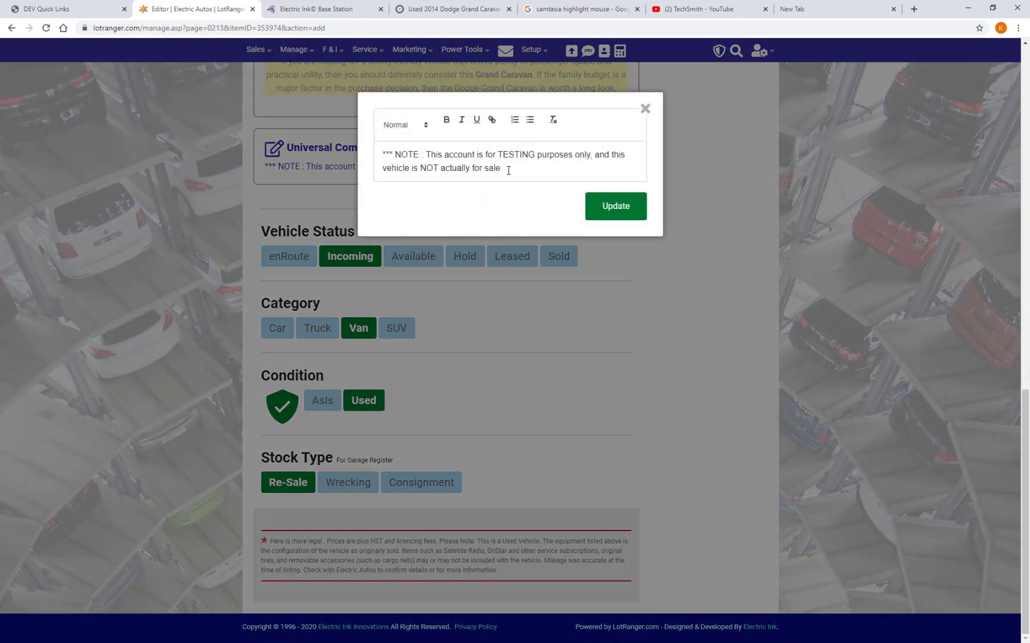
drag(509, 170, 382, 152)
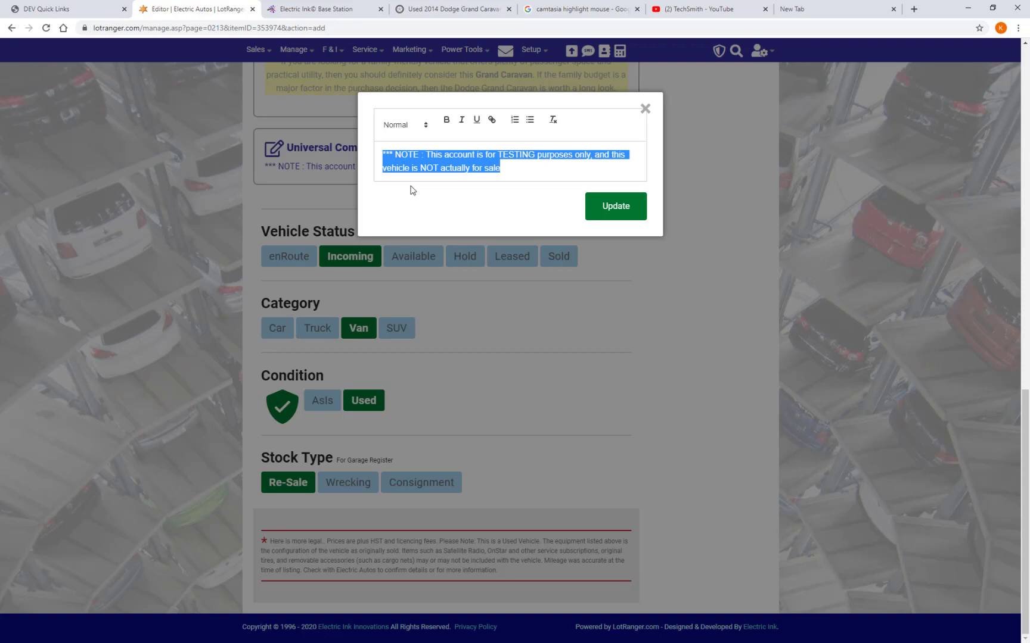
text(Thi)
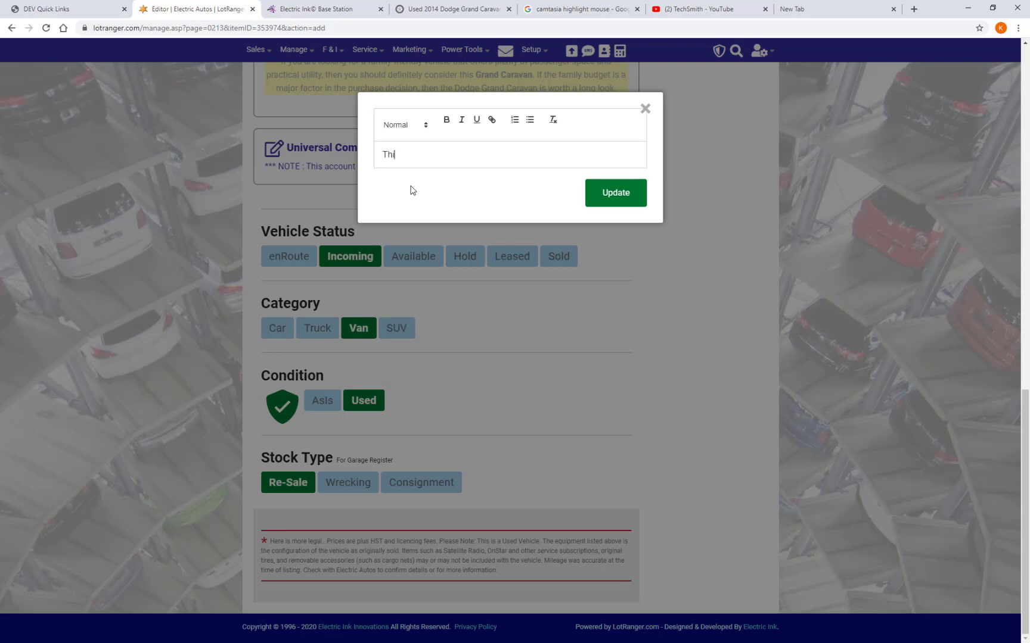
text(s week only free flat screen TV)
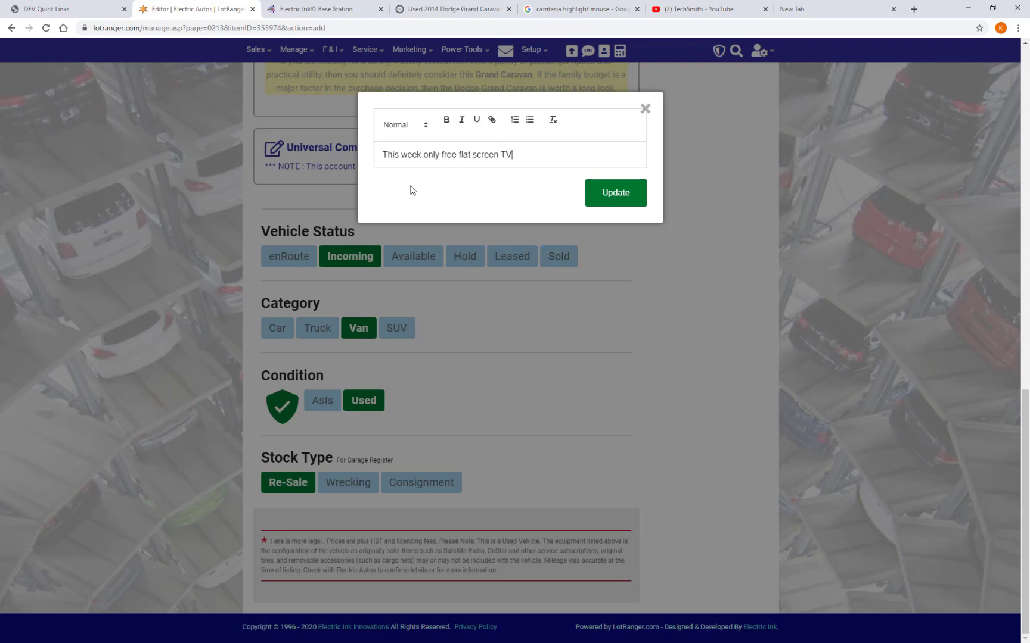
text( with every purchase.)
click(601, 196)
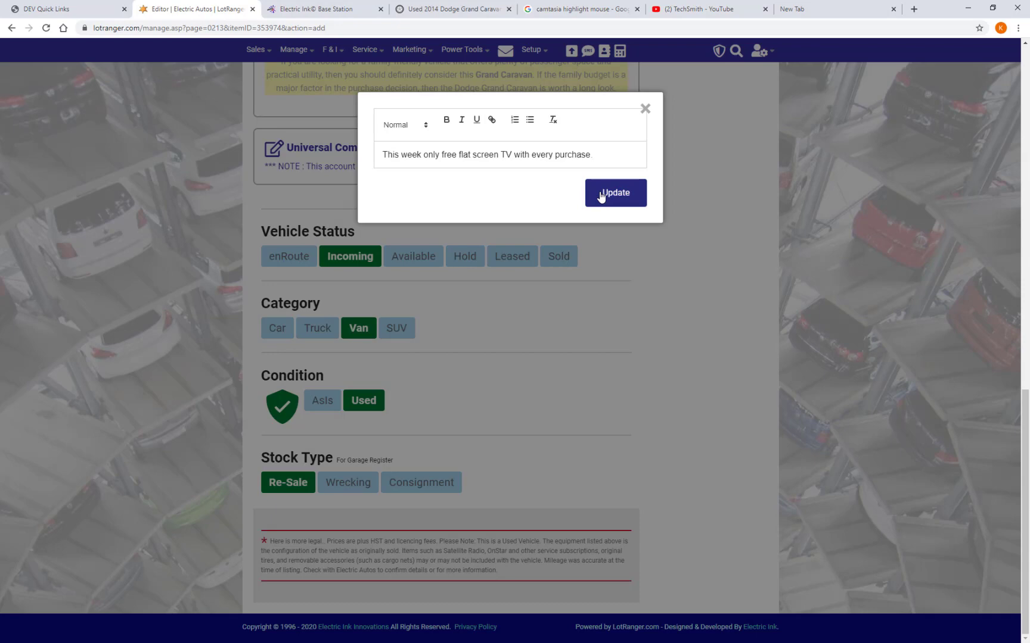
click(600, 196)
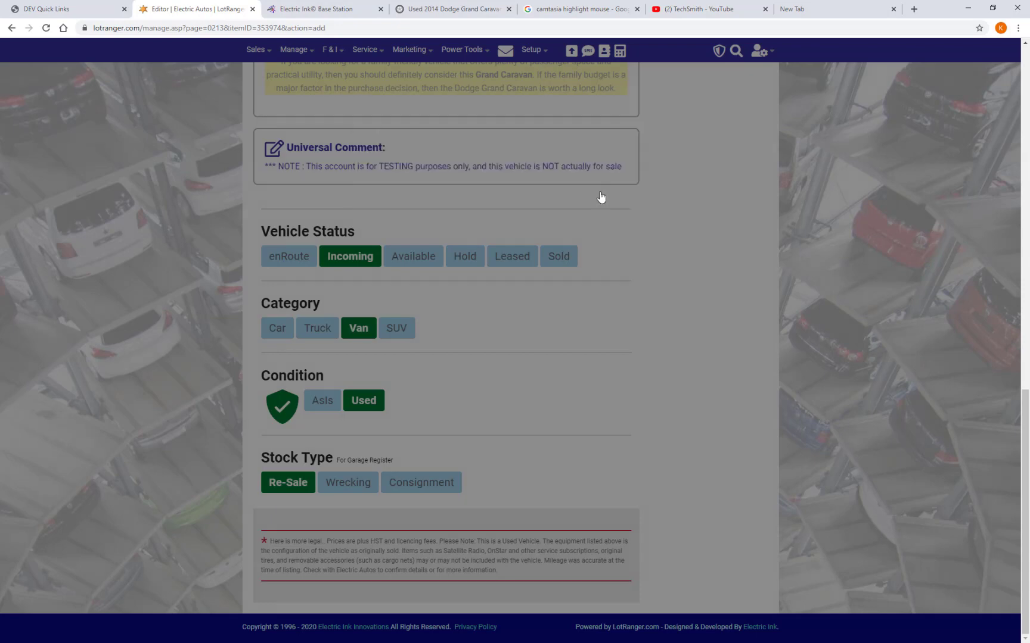
scroll(449, 328, up, 3)
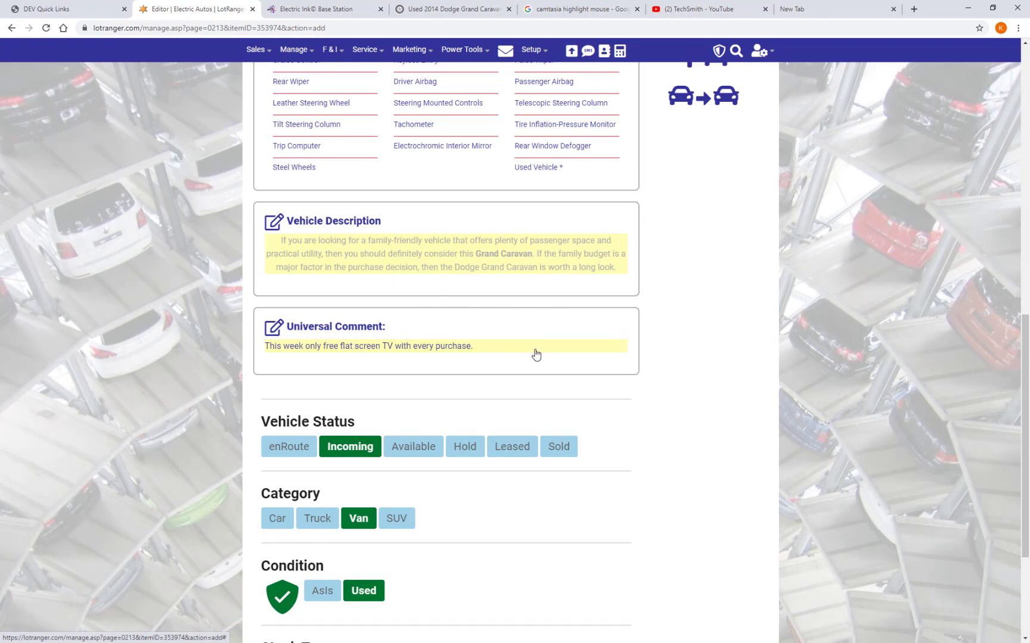
scroll(552, 361, down, 3)
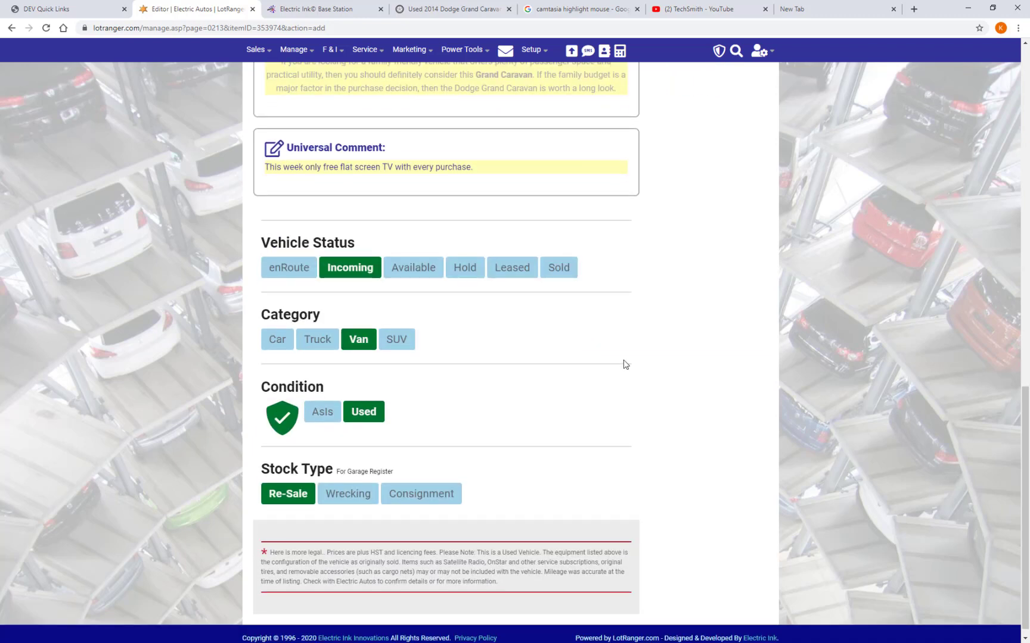